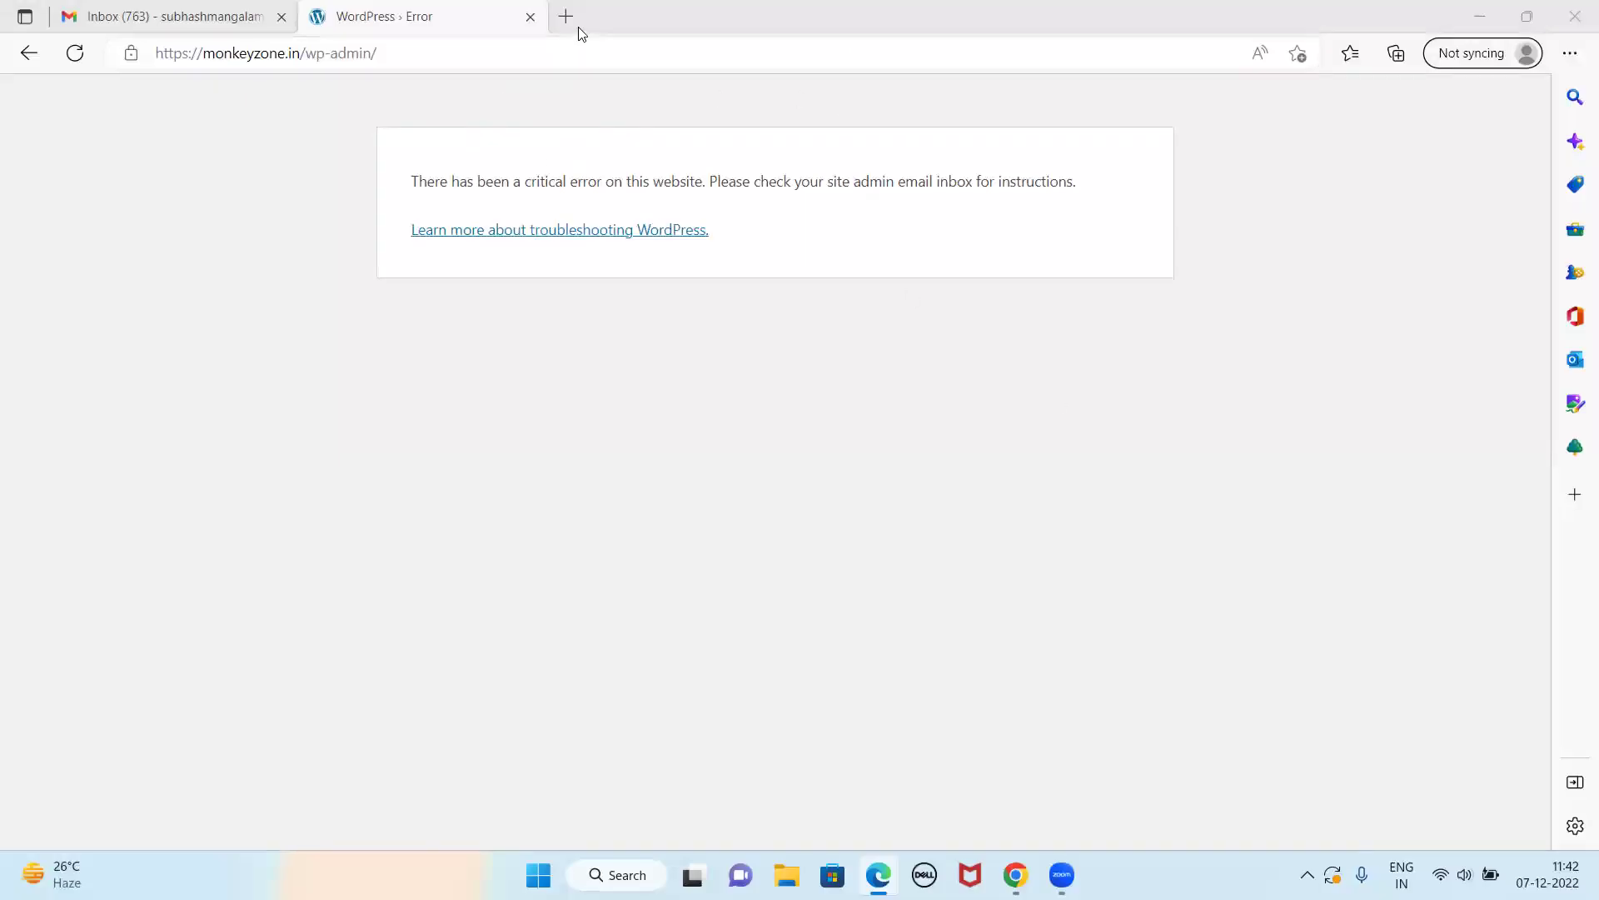
- Load monkeyzone.in in a new tab, then go back to the wp-admin error tab
left_click(566, 16)
type("monkeyzone.in")
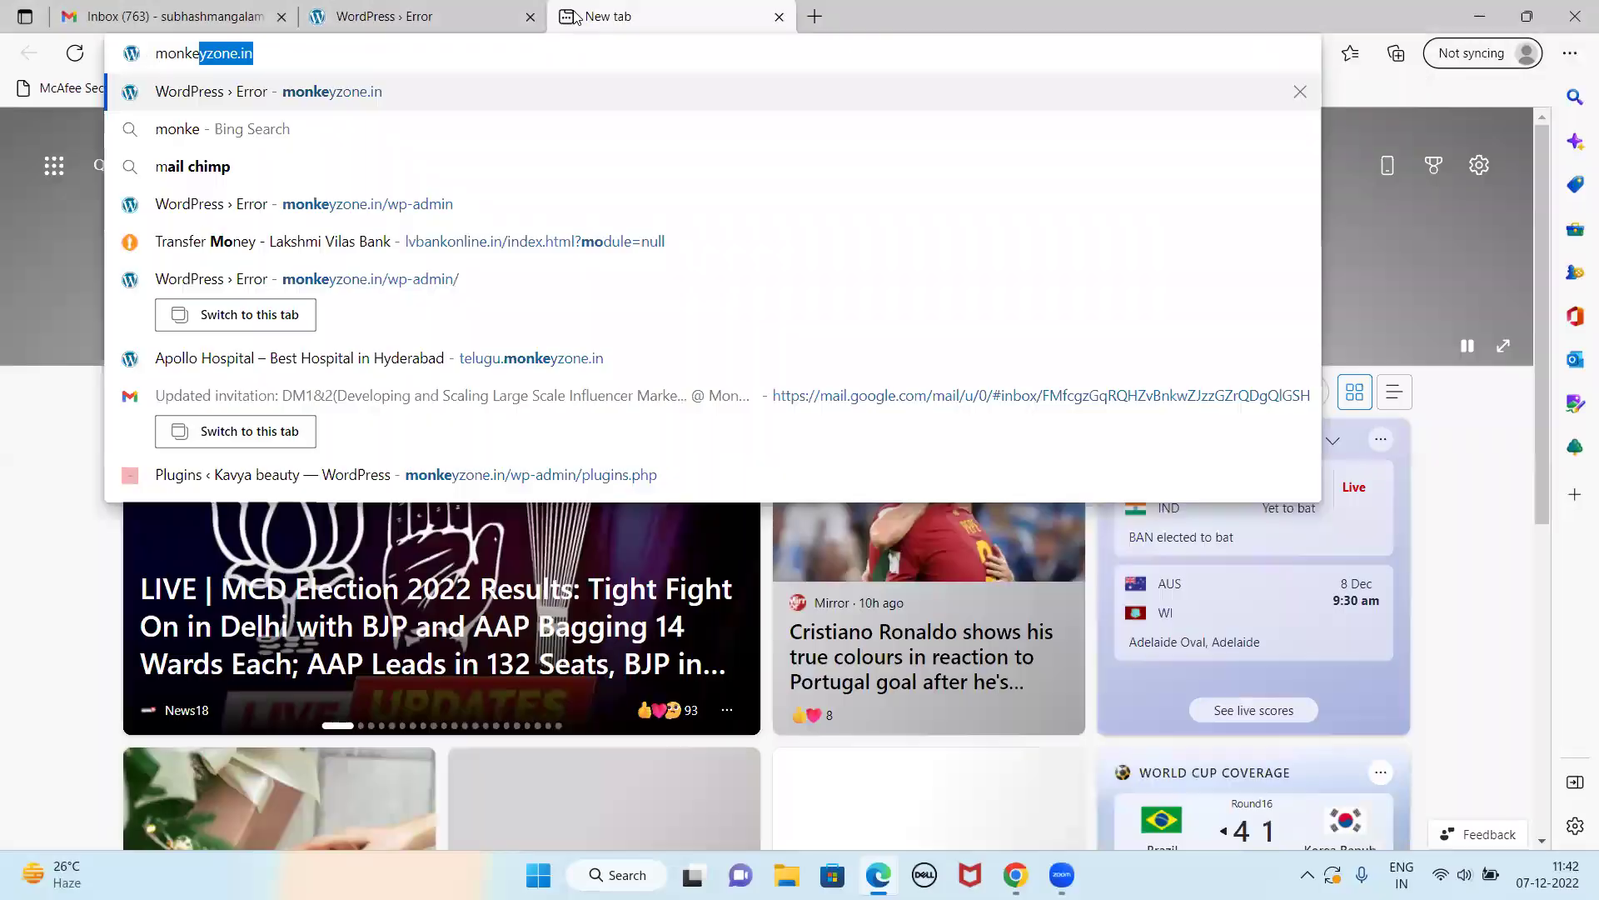
key("Return")
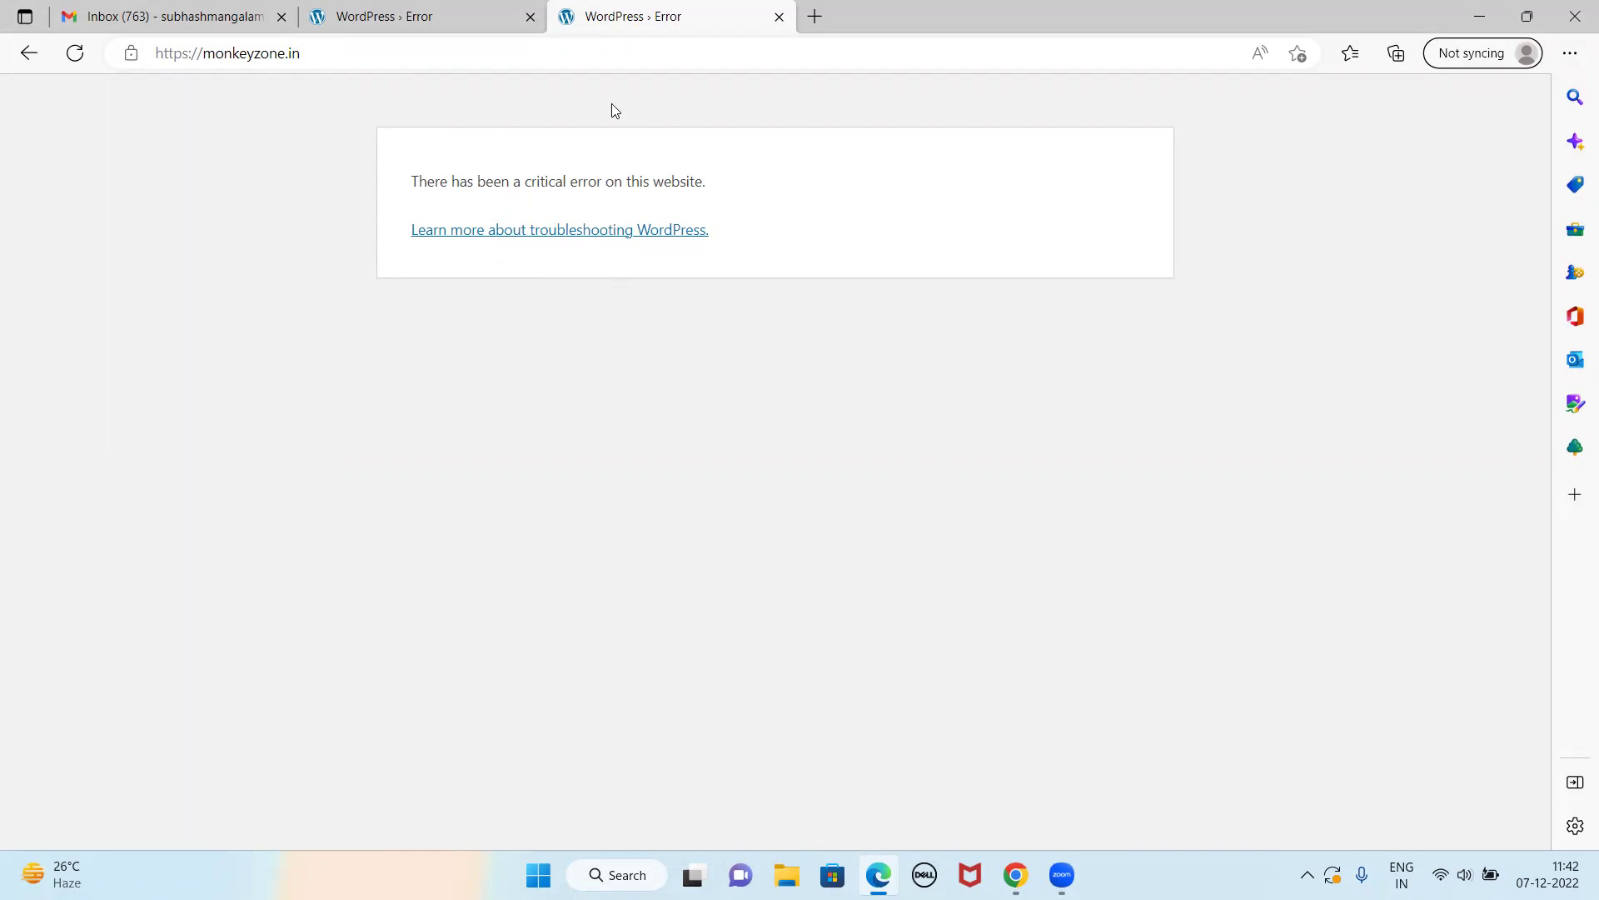
left_click(426, 17)
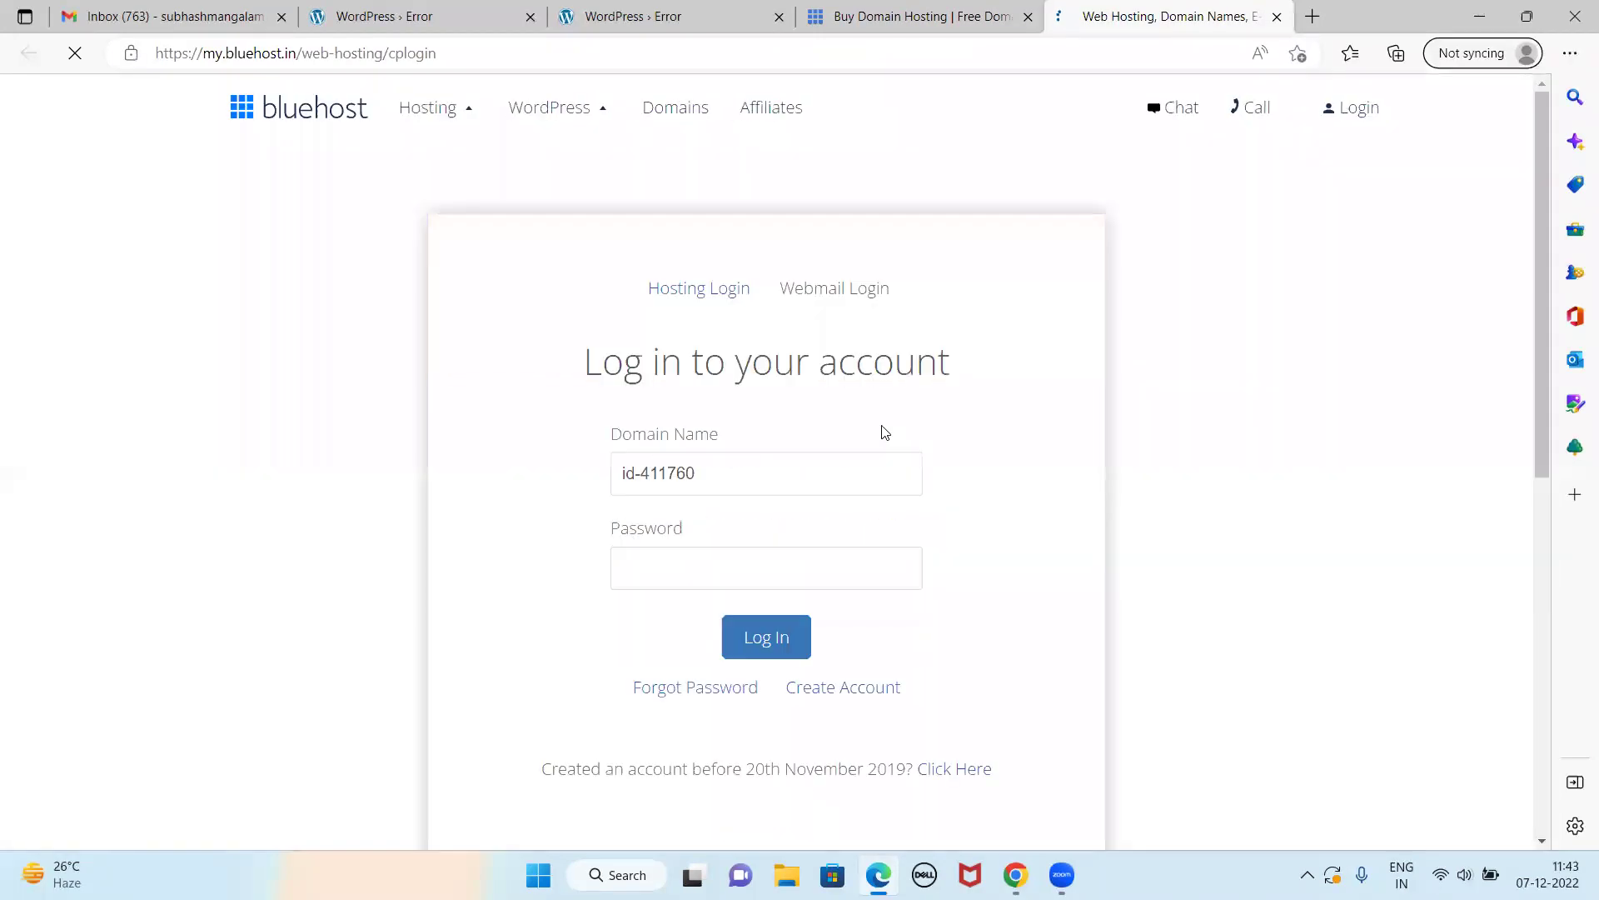
- Sign into Bluehost with the Google account
scroll(910, 429, "down", 3)
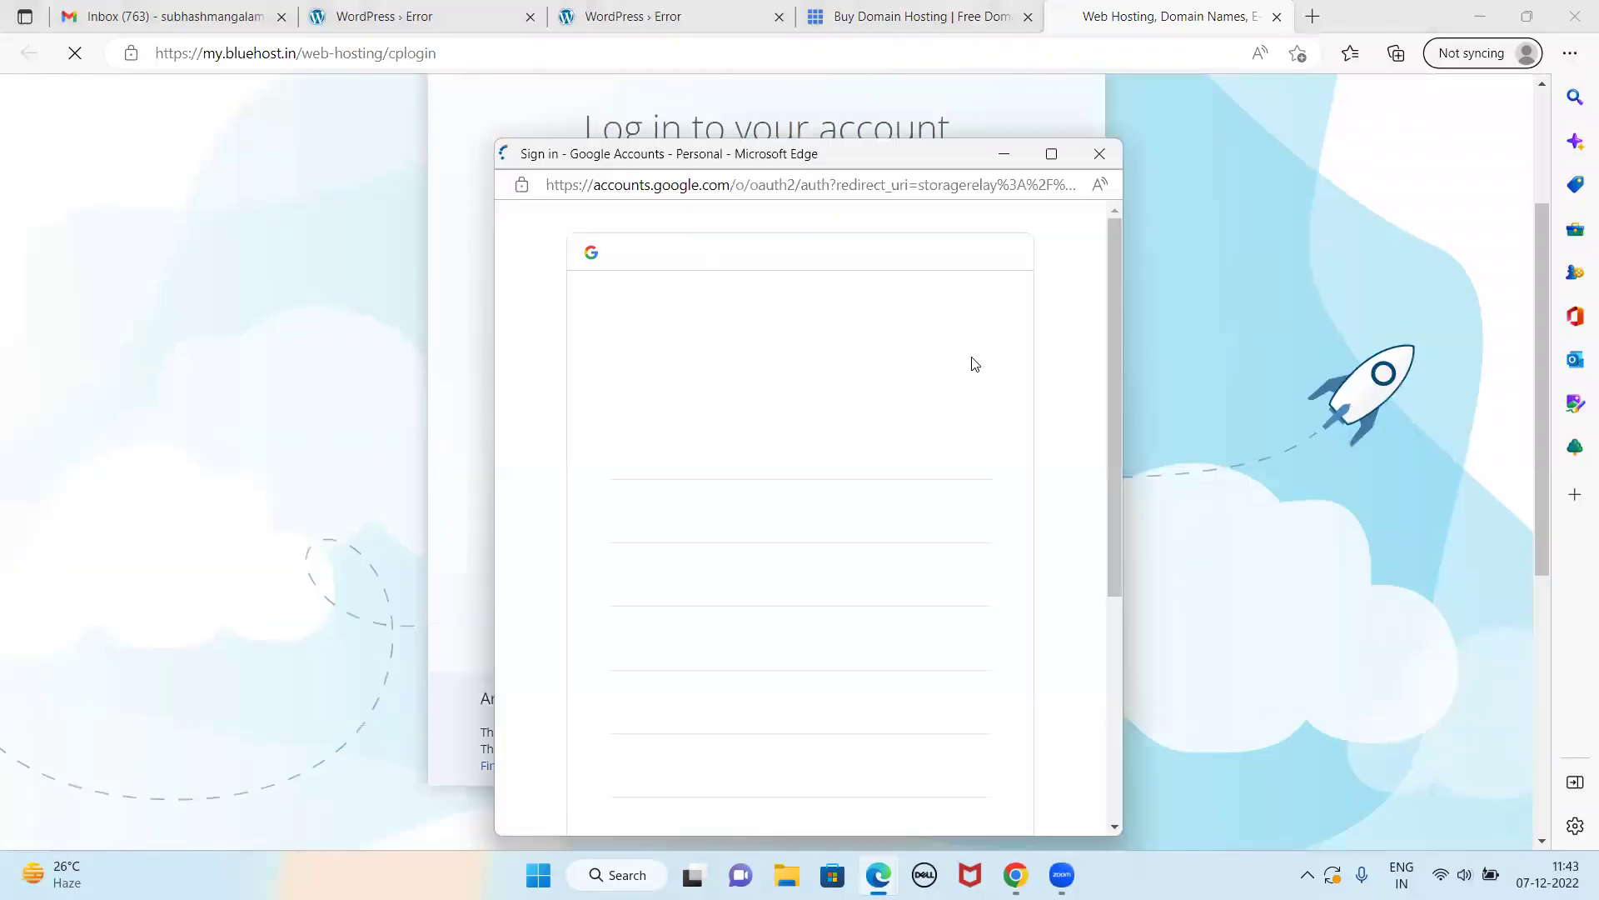
left_click(761, 536)
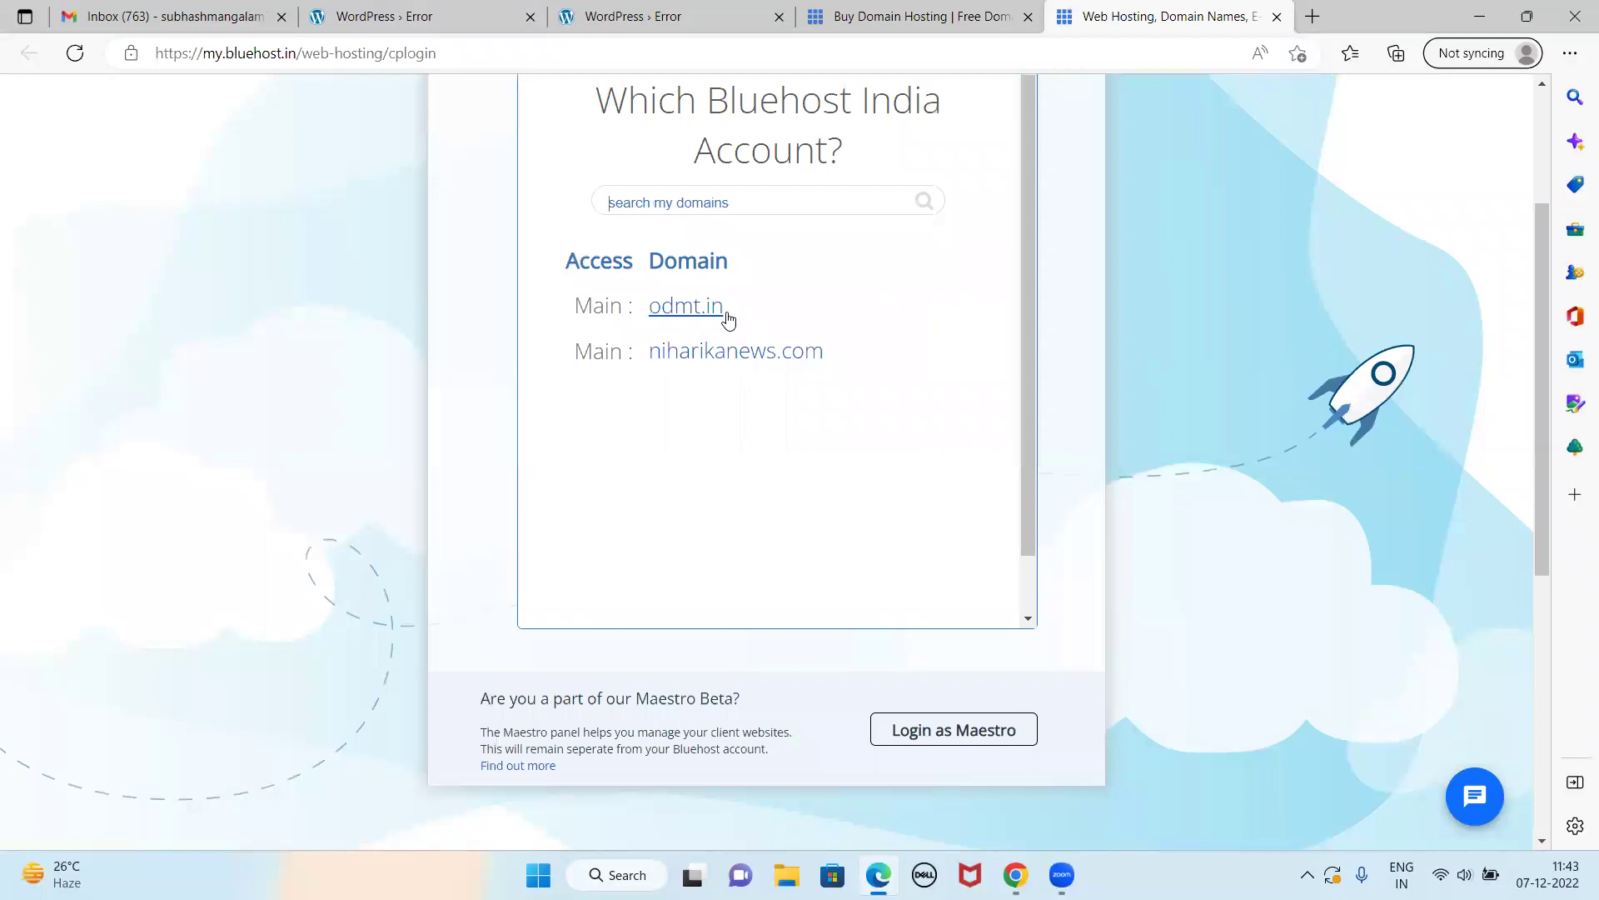
- Choose the odmt.in account and check the Kavya blog's live site from My Sites
left_click(684, 307)
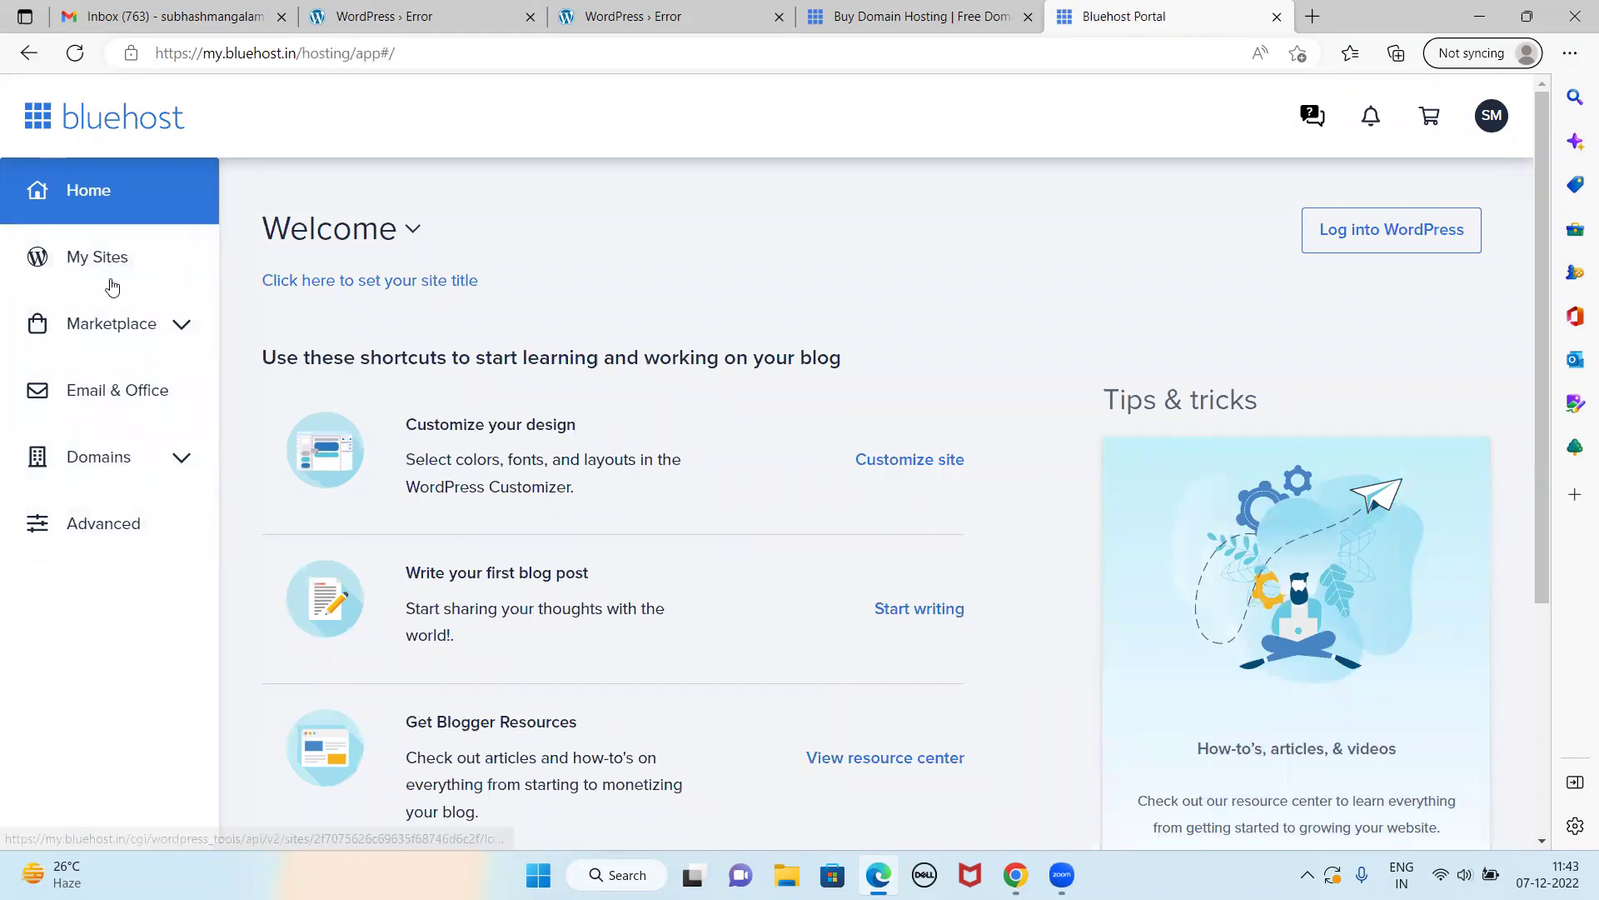
left_click(75, 265)
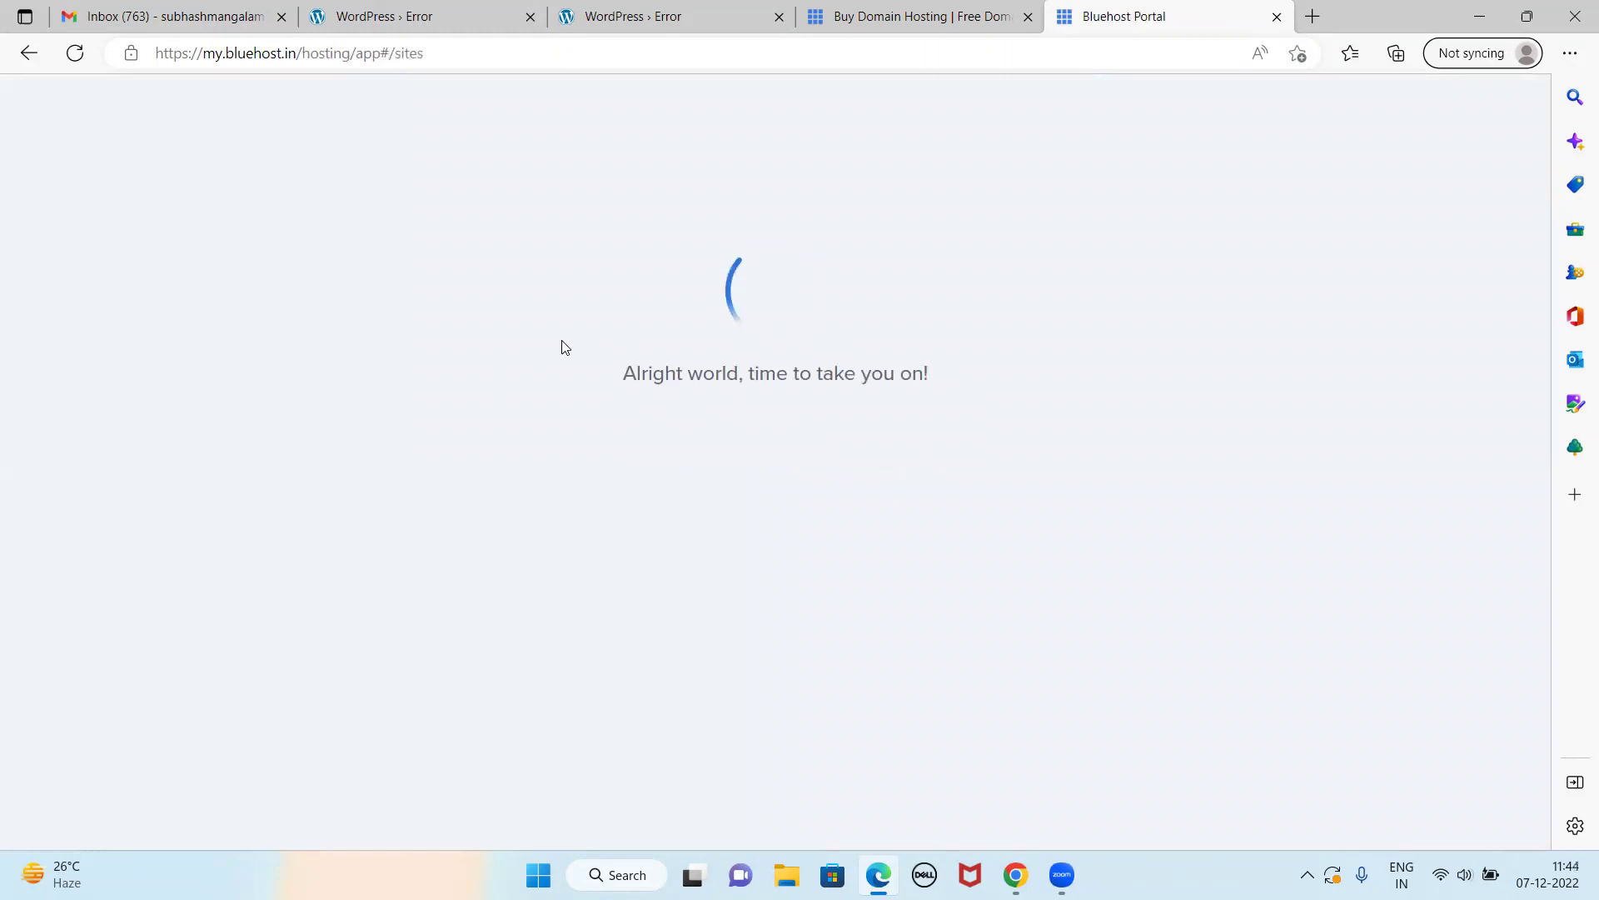
scroll(987, 438, "down", 6)
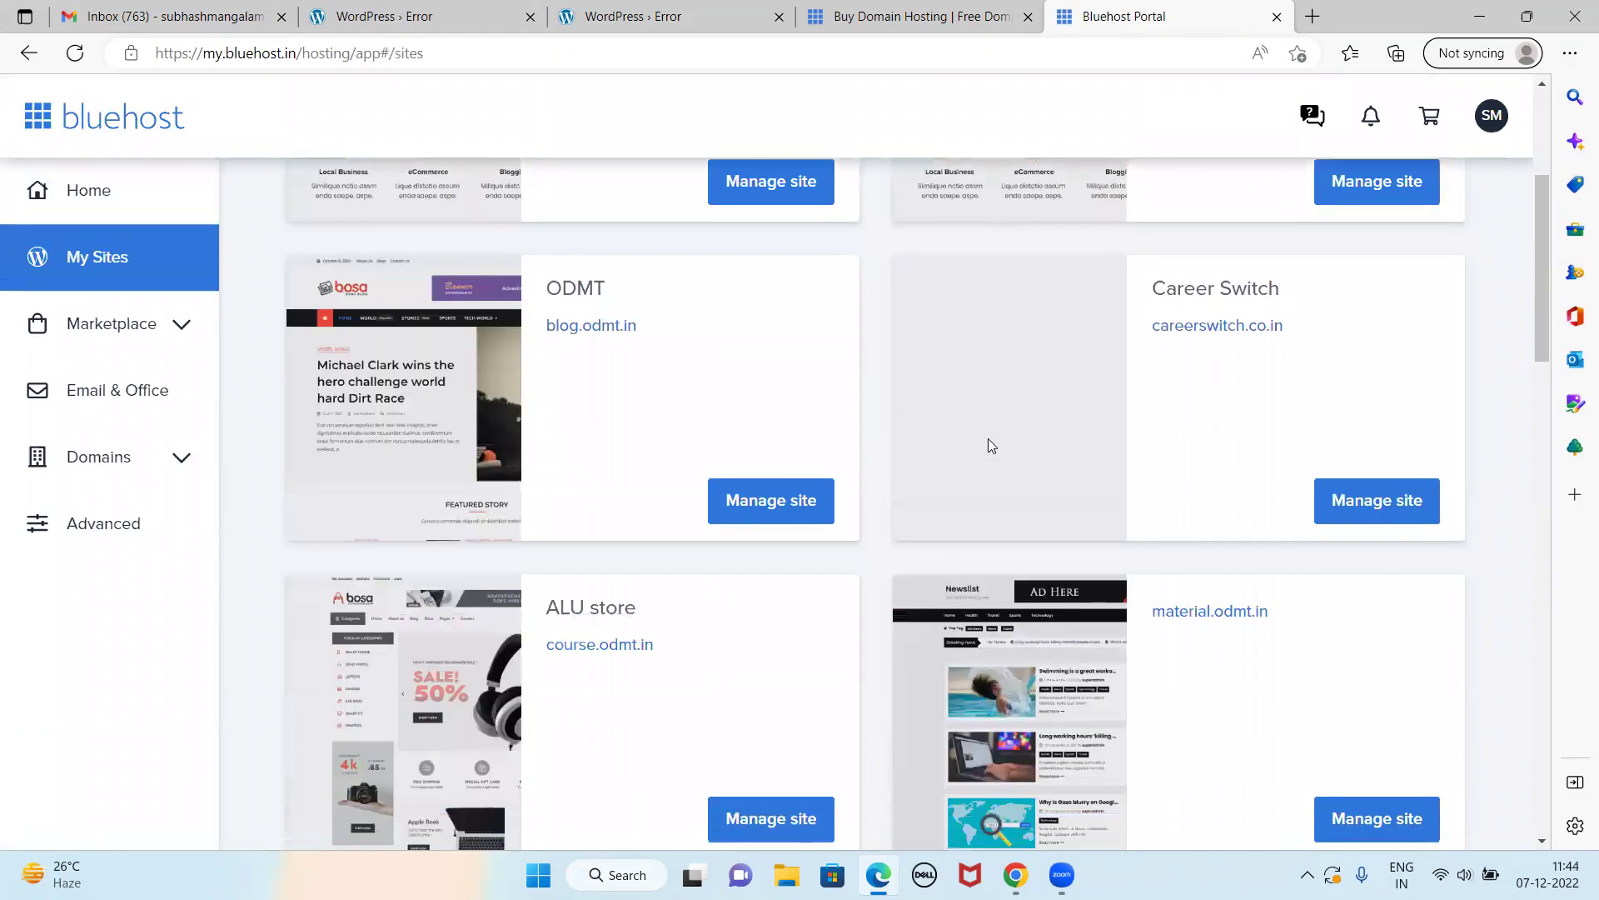
scroll(988, 438, "down", 3)
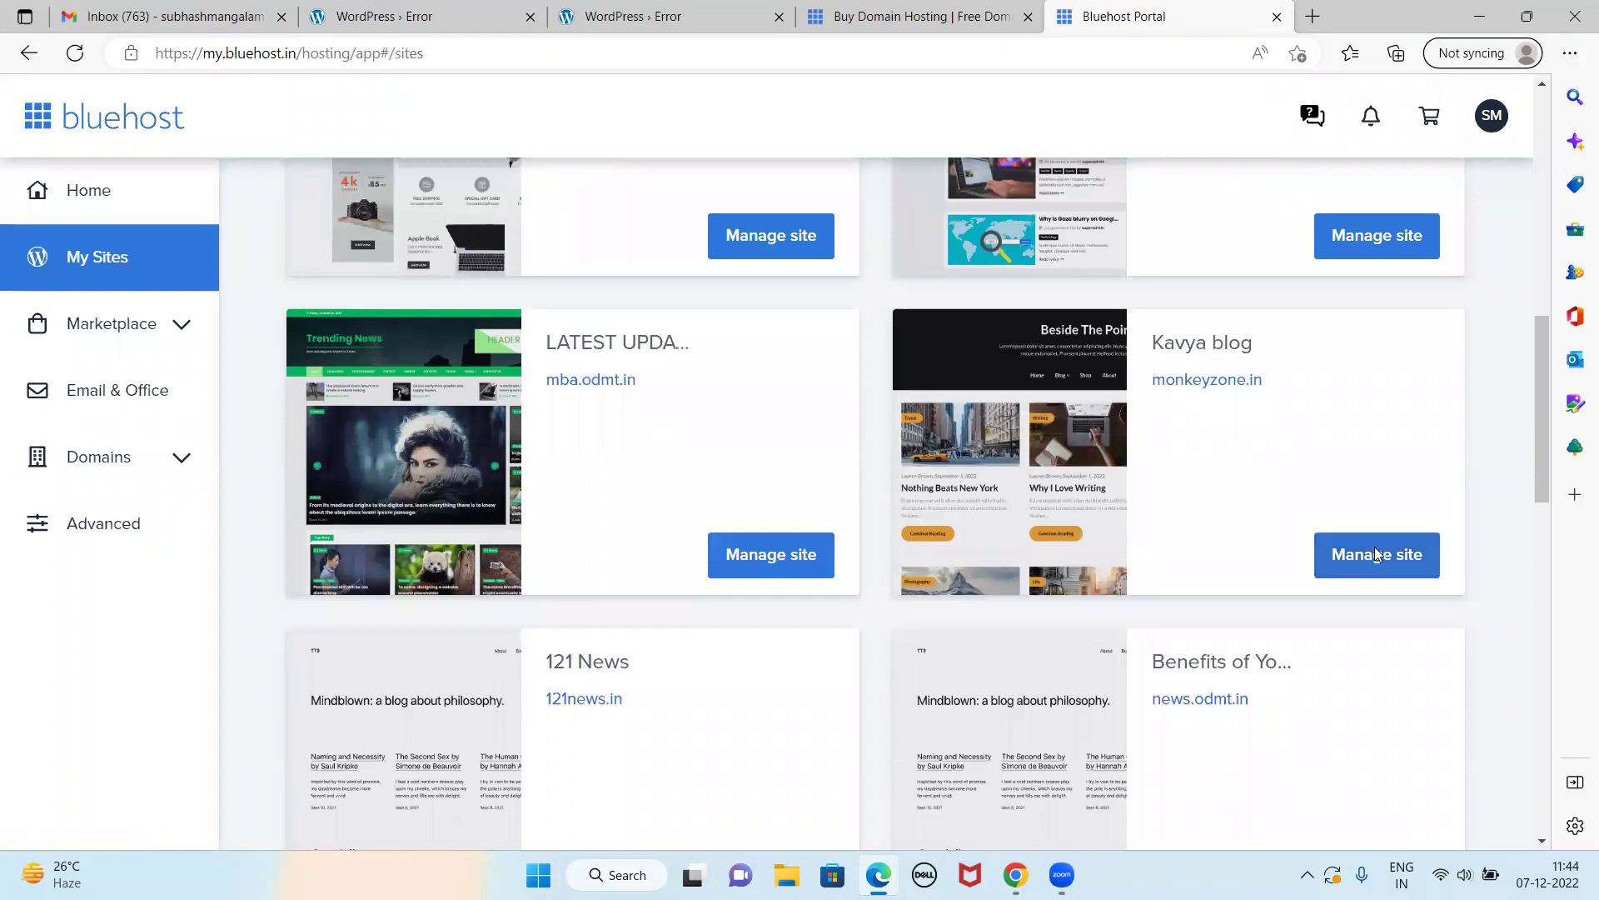
right_click(1373, 371)
left_click(1397, 360)
left_click(1222, 382)
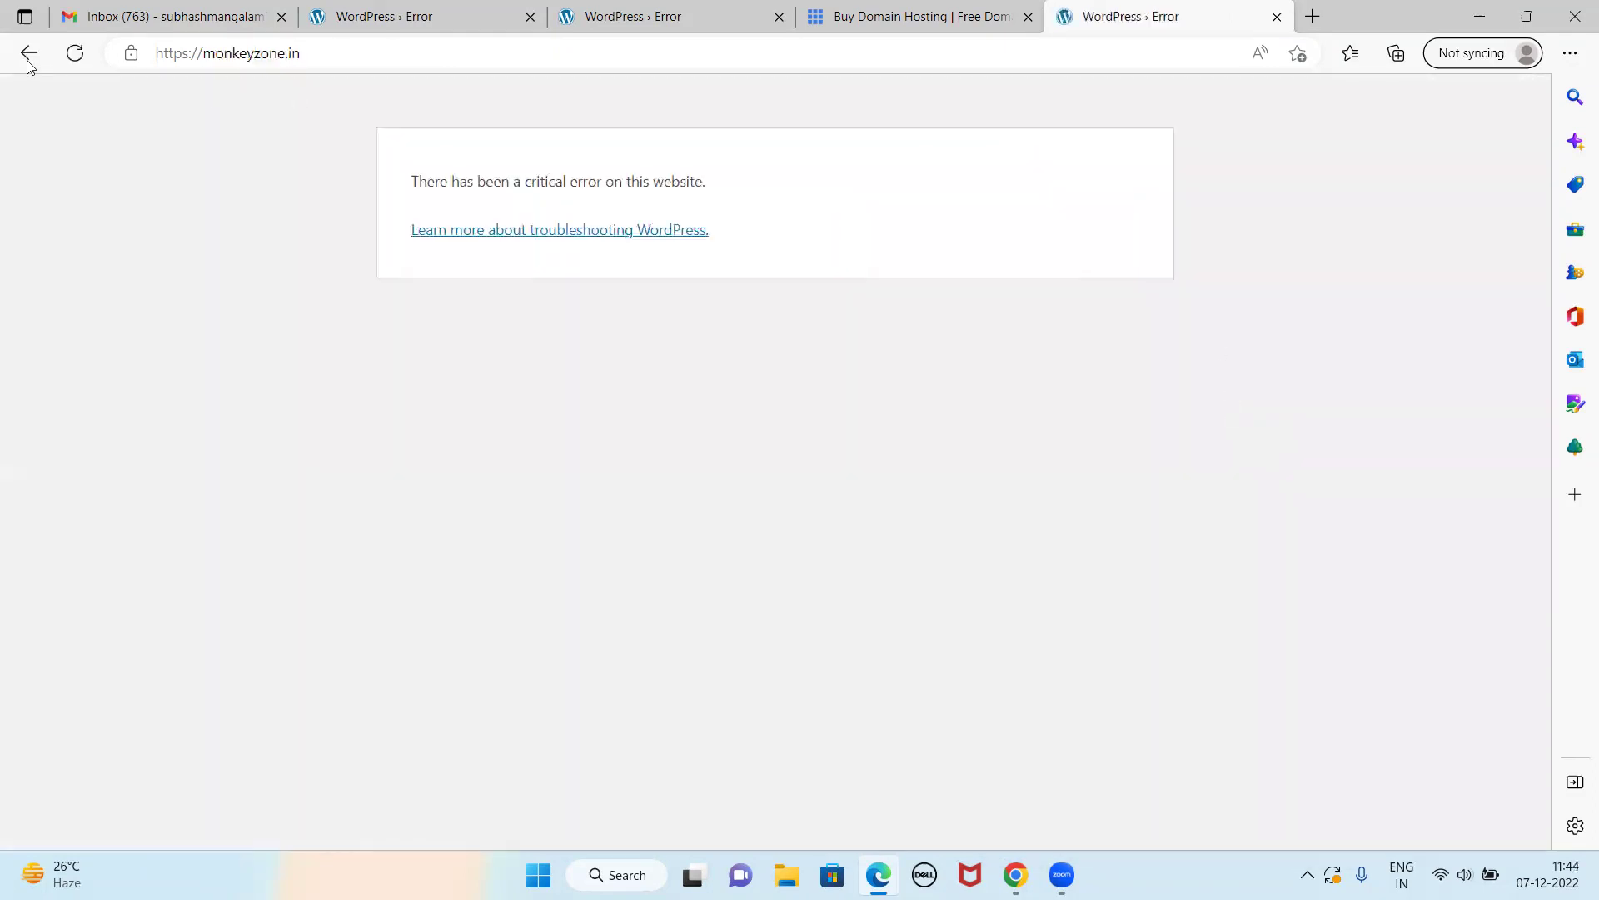
left_click(28, 57)
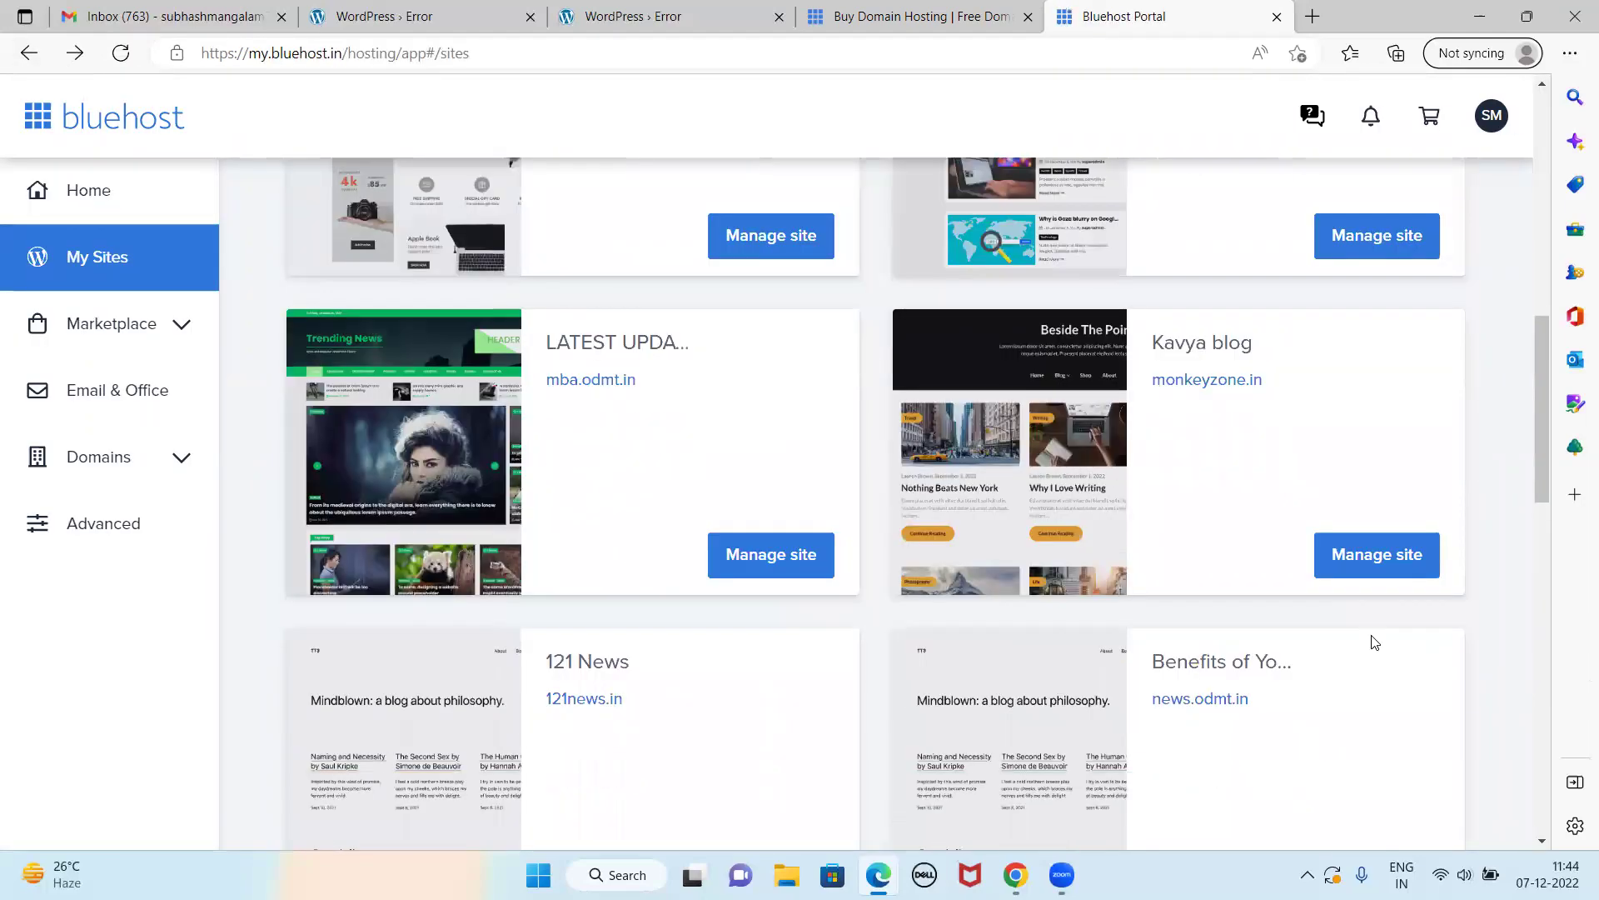
- Manage the Kavya blog, attempt the WordPress login, and open the Advanced hosting tools
left_click(1374, 560)
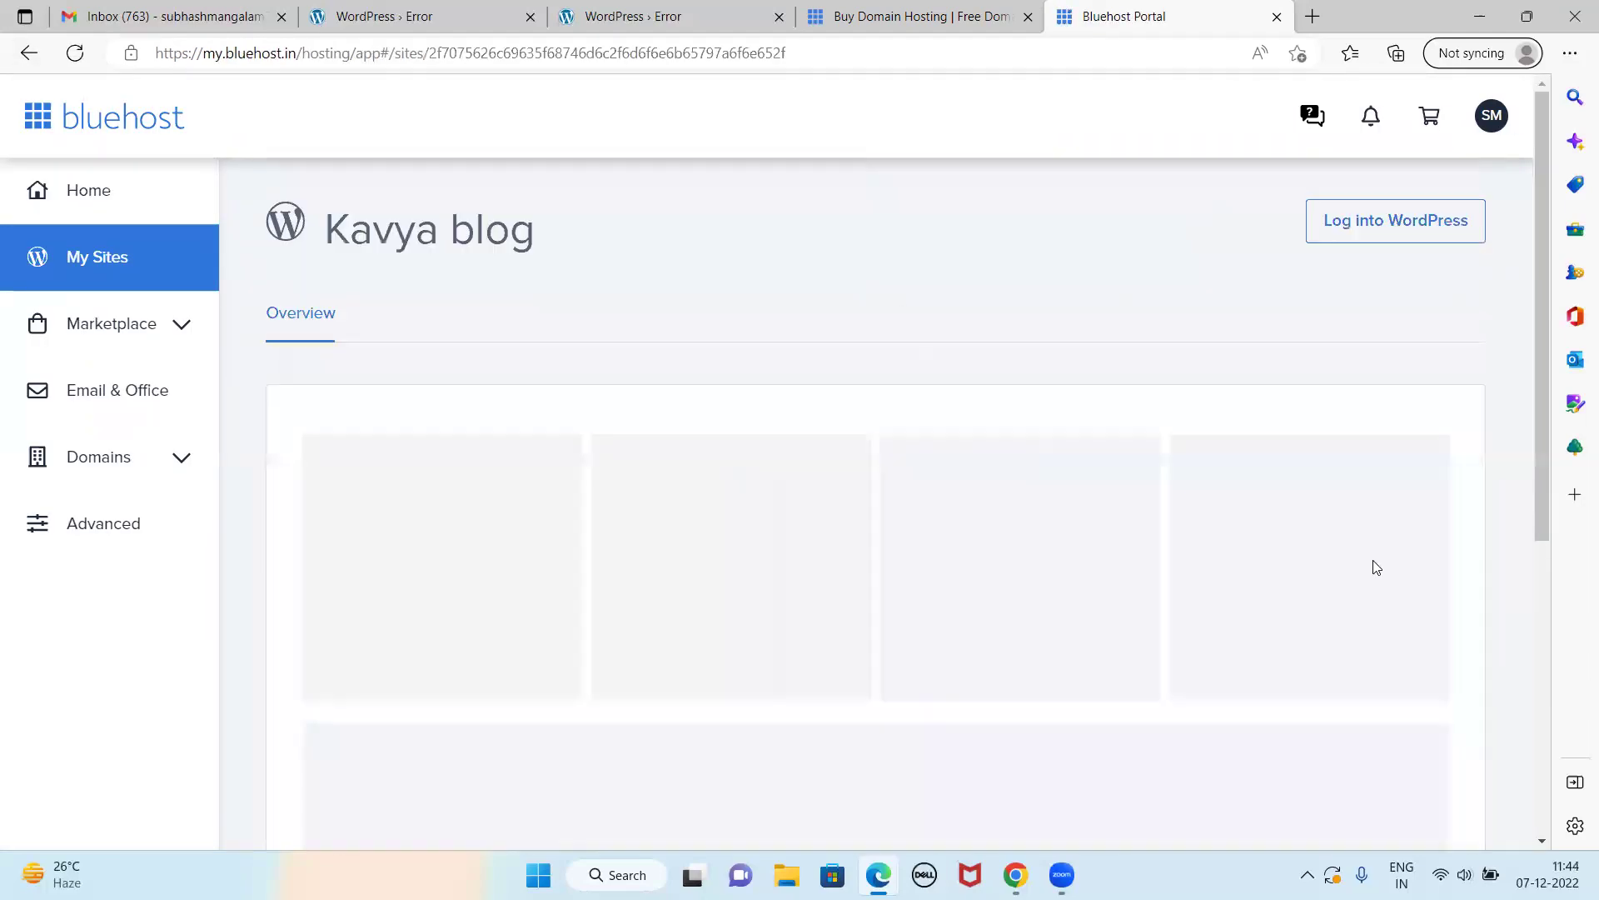
left_click(1373, 230)
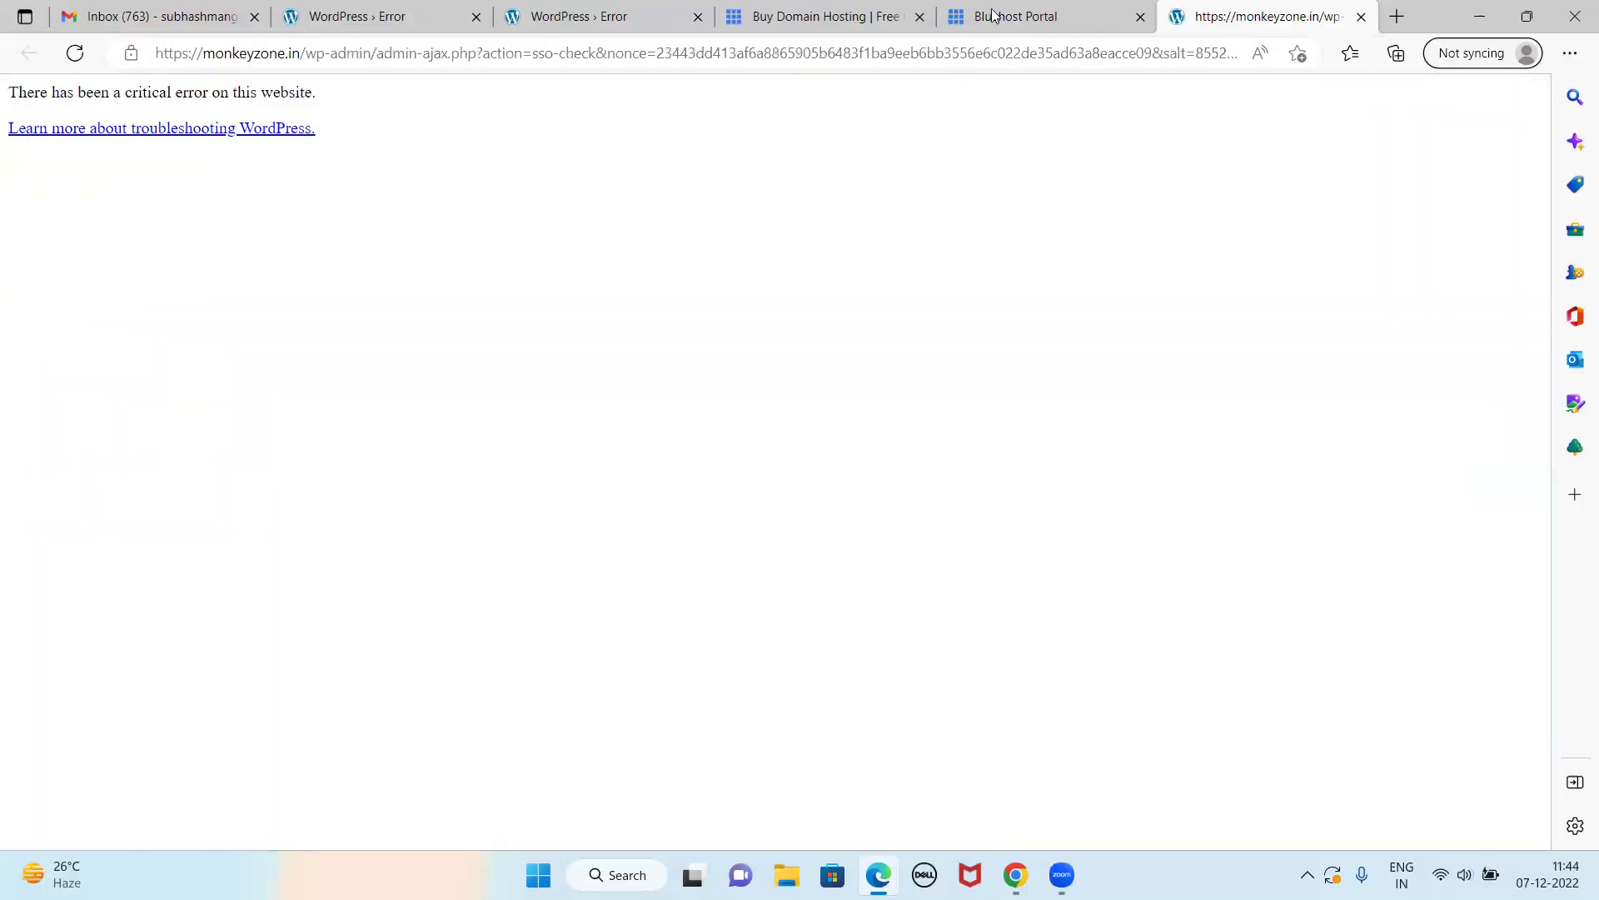
left_click(992, 15)
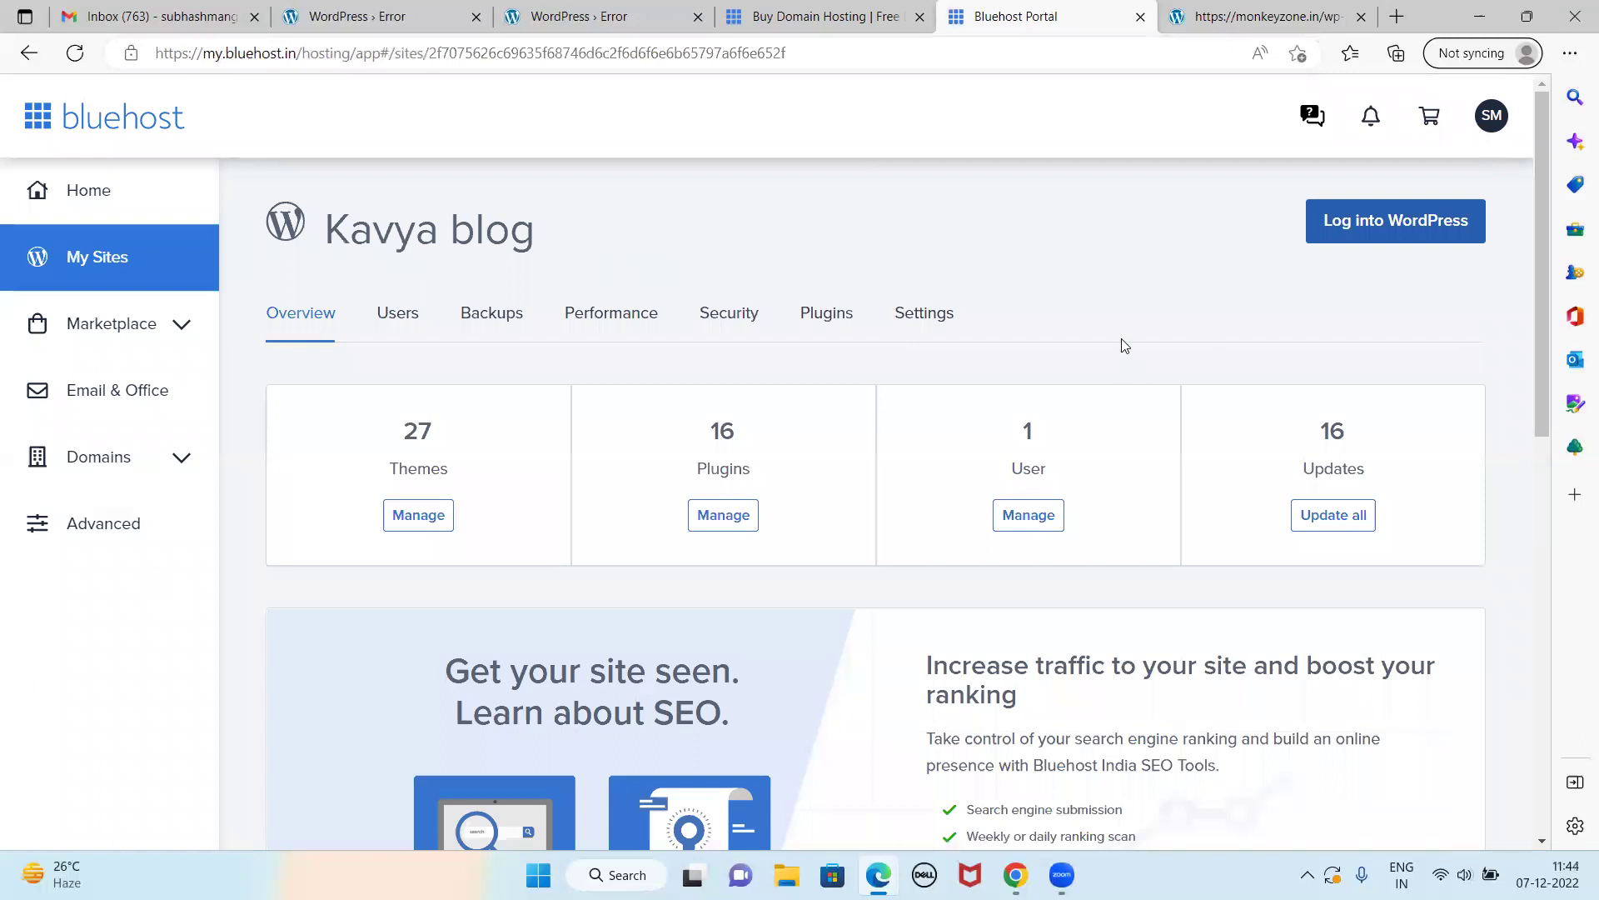
left_click(105, 530)
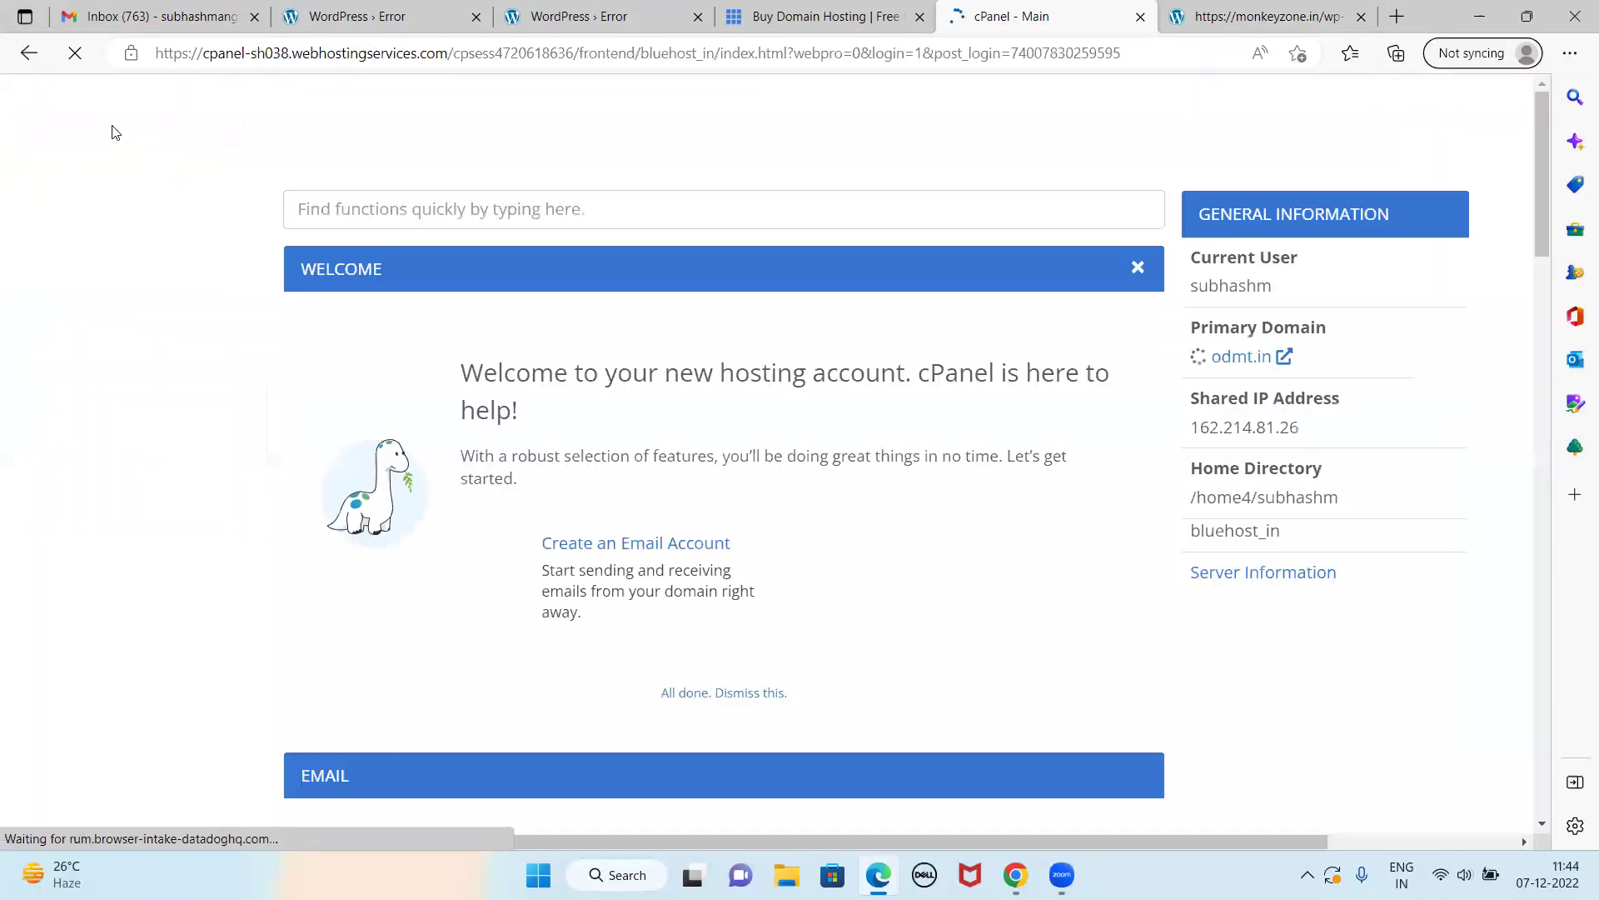
- Scroll down through the cPanel main page's hosting tools
scroll(673, 388, "down", 12)
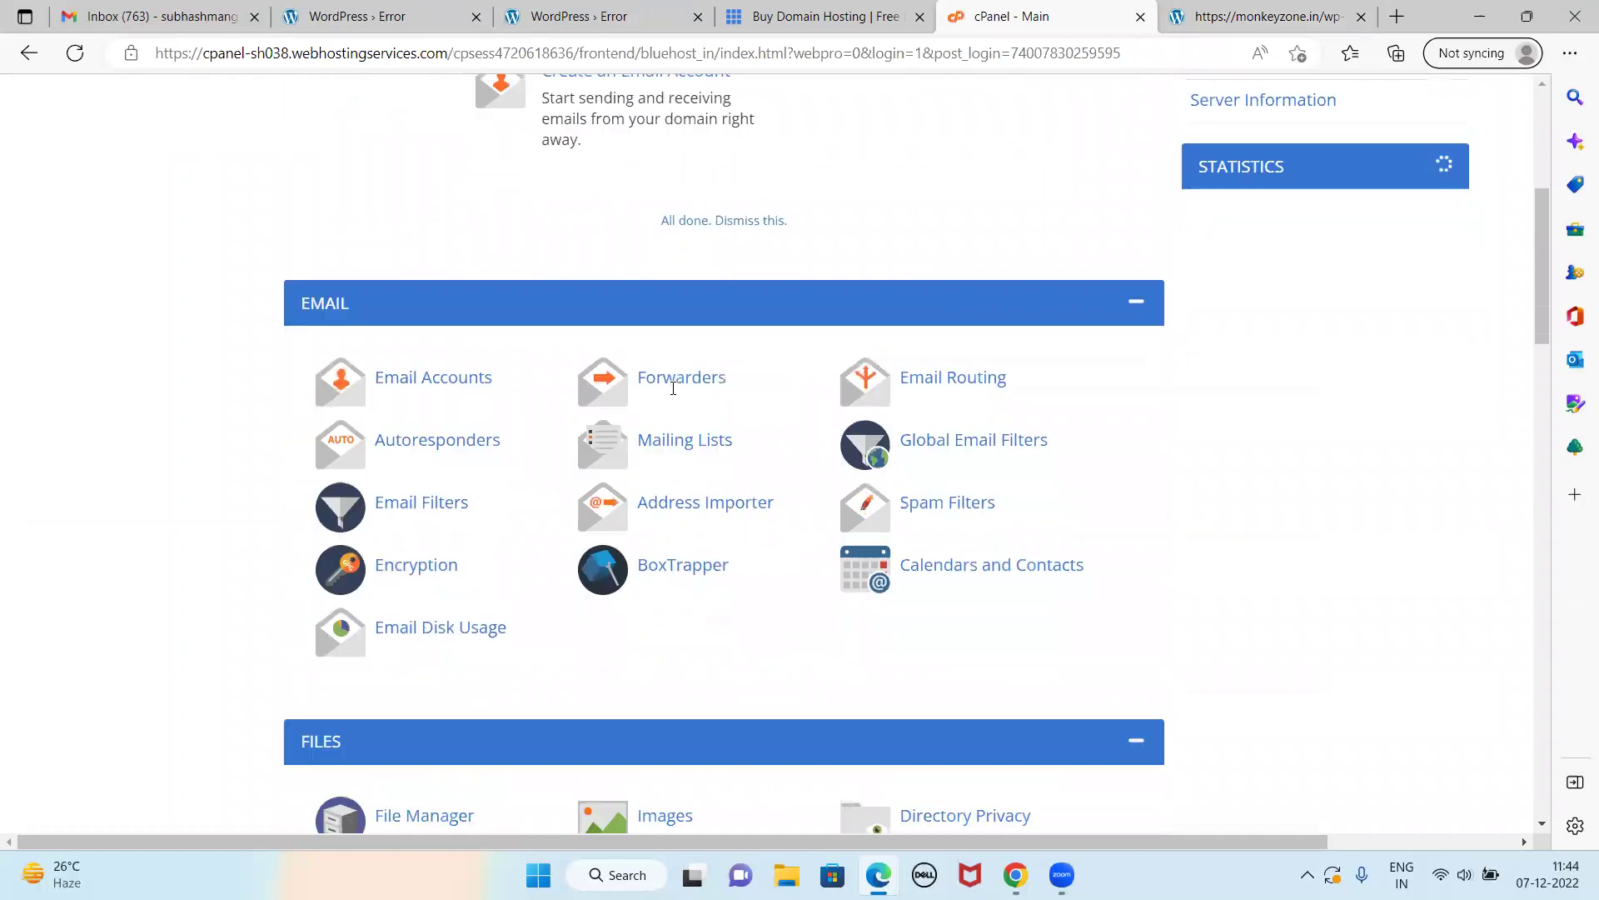
scroll(707, 406, "down", 3)
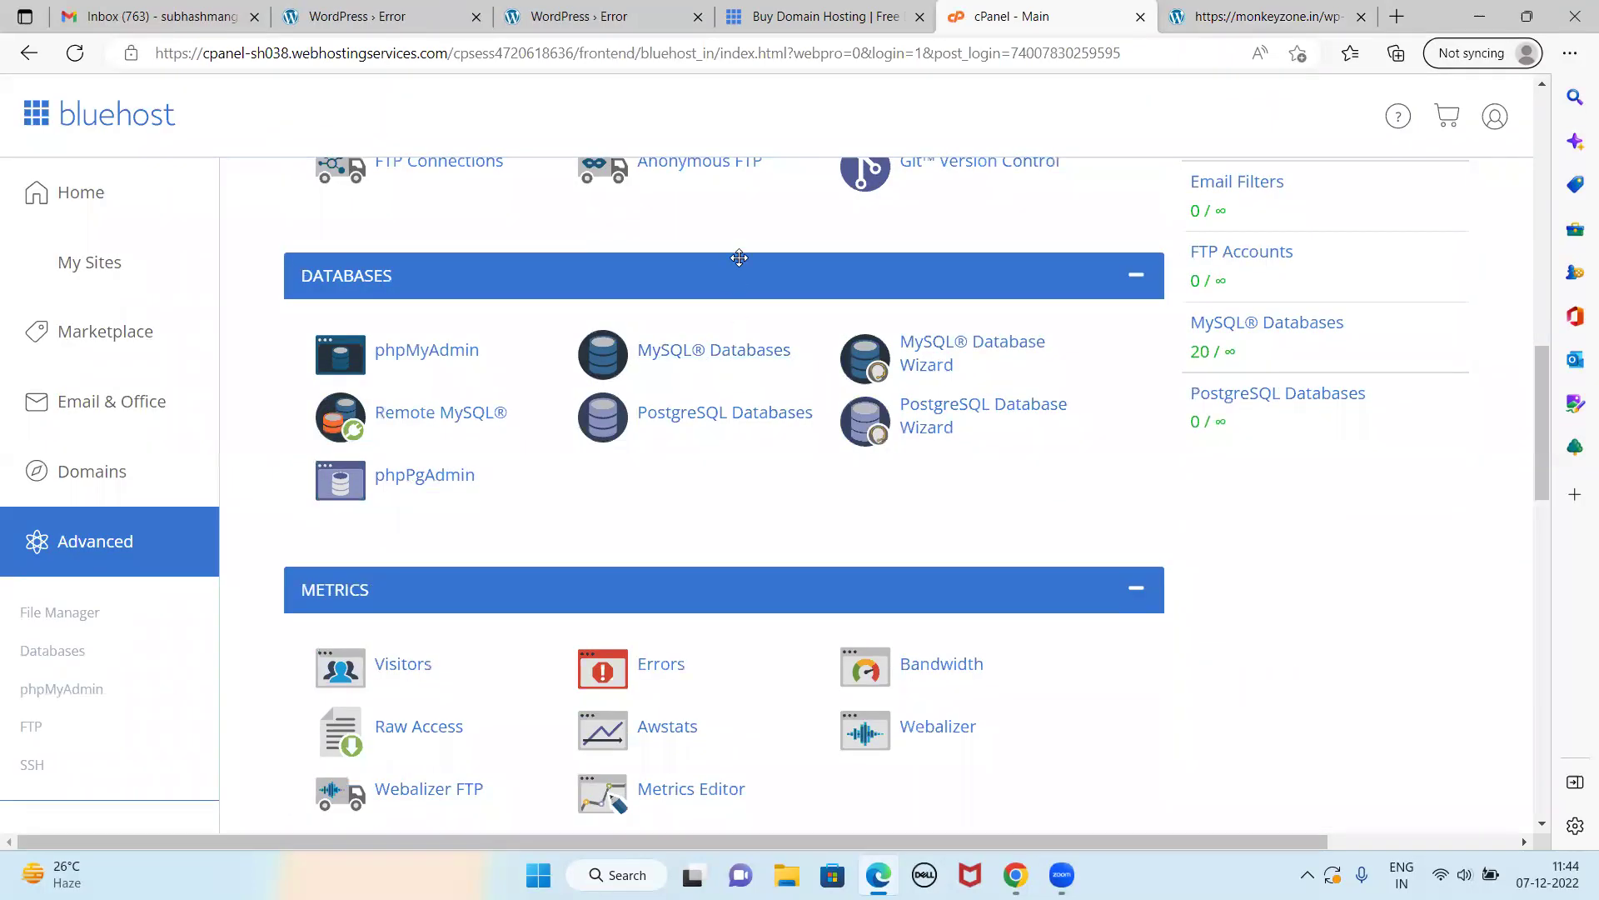
scroll(411, 583, "down", 6)
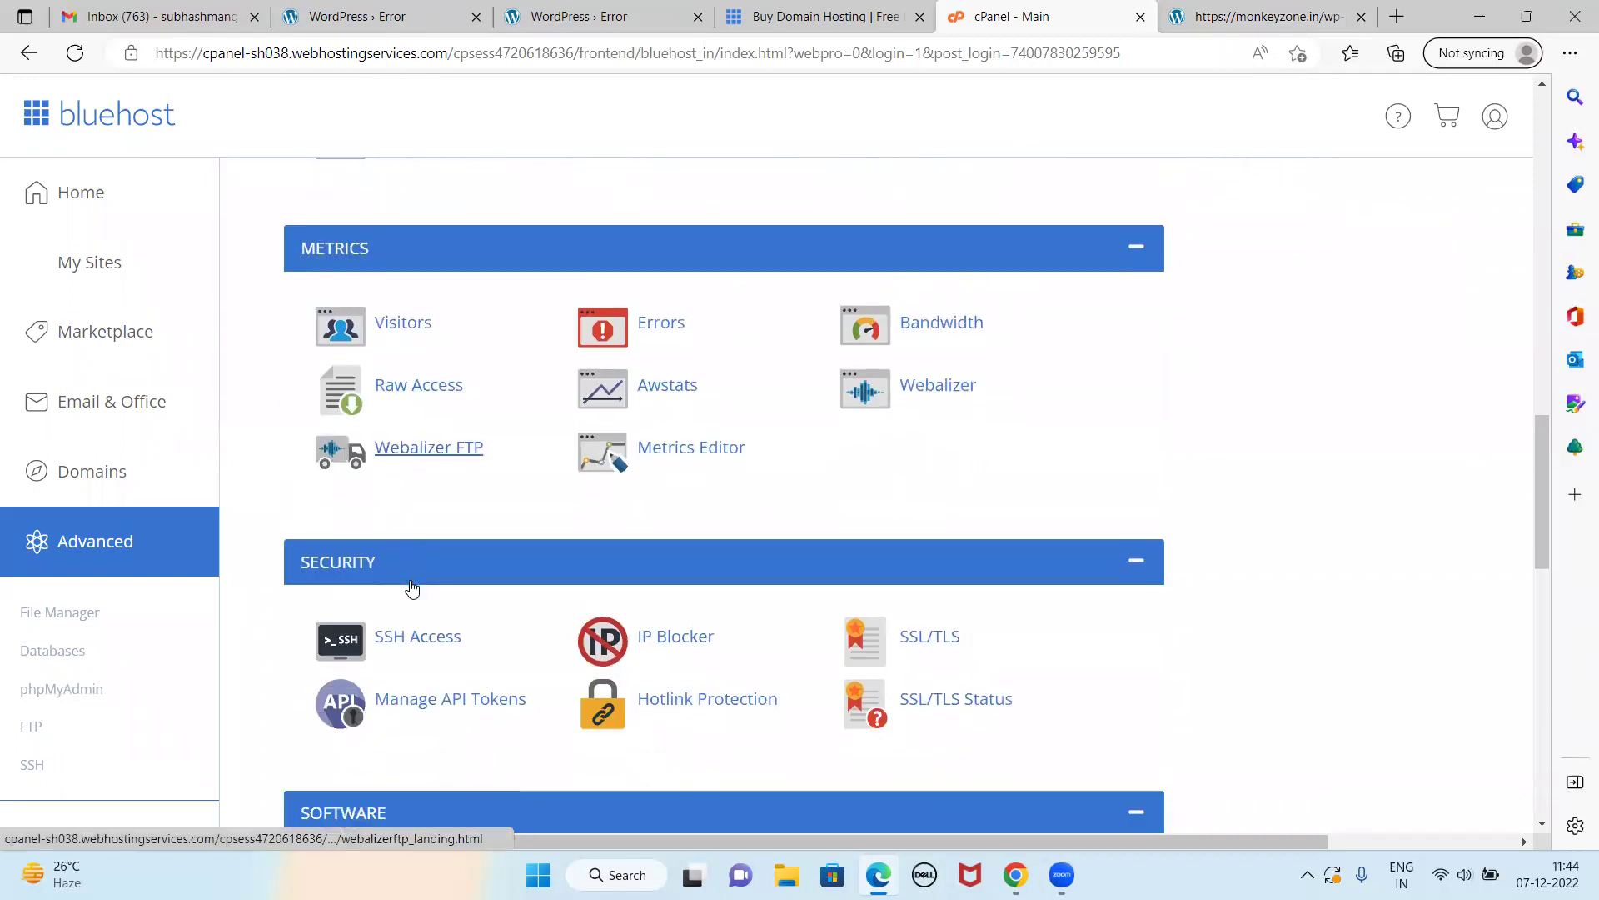
scroll(408, 580, "down", 1)
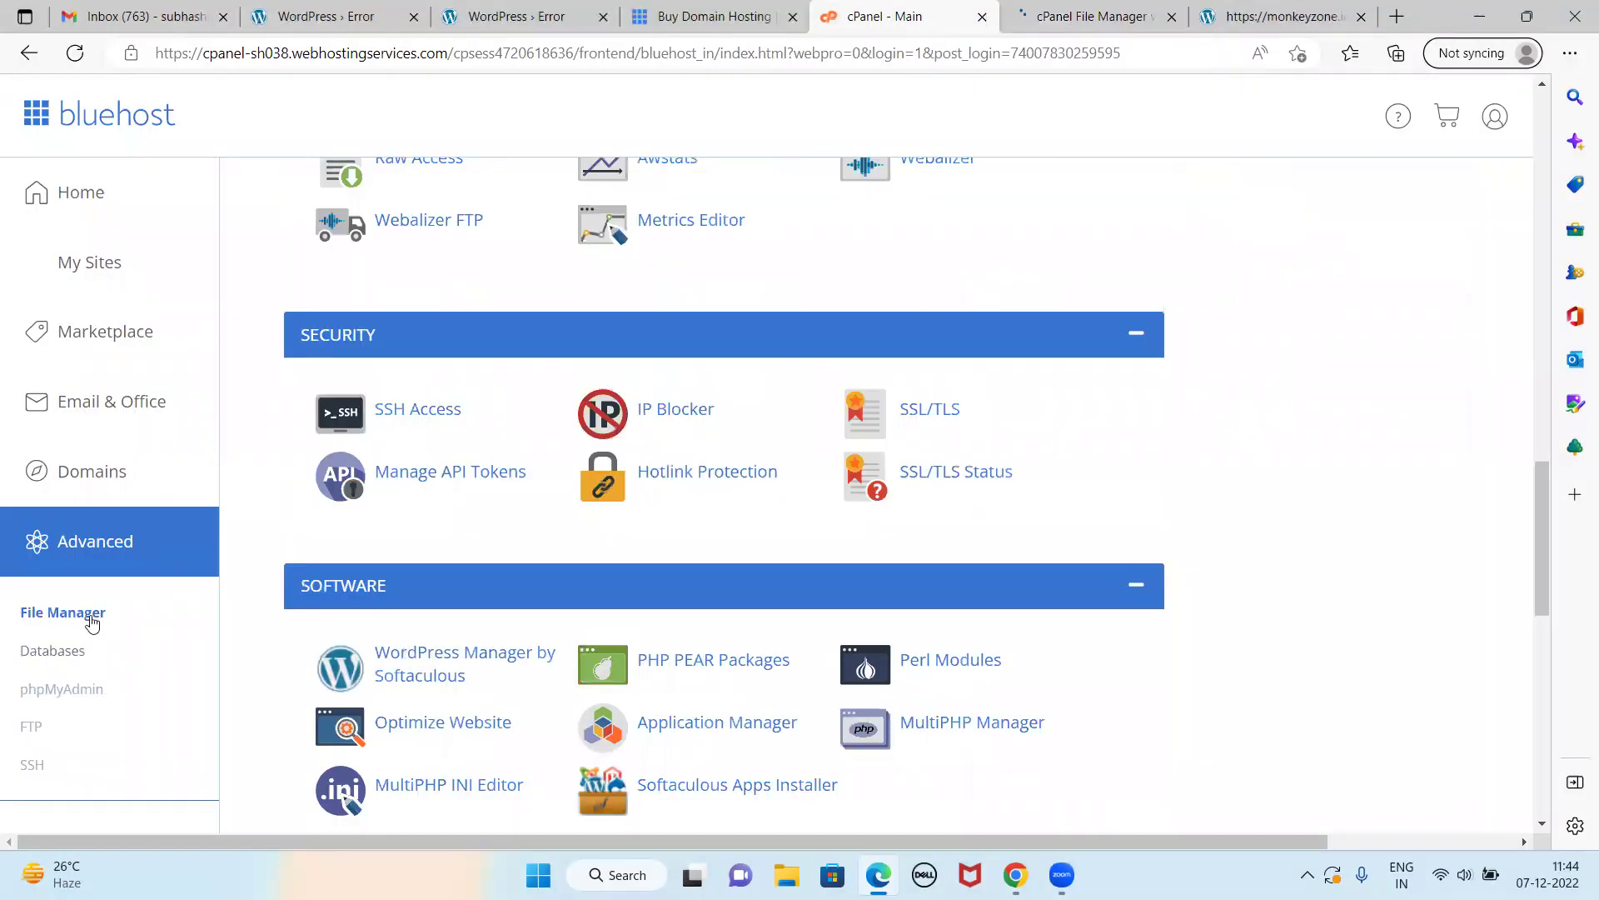
- In File Manager, expand public_html > monkeyzone > wp-content > plugins in the folder tree
left_click(1050, 11)
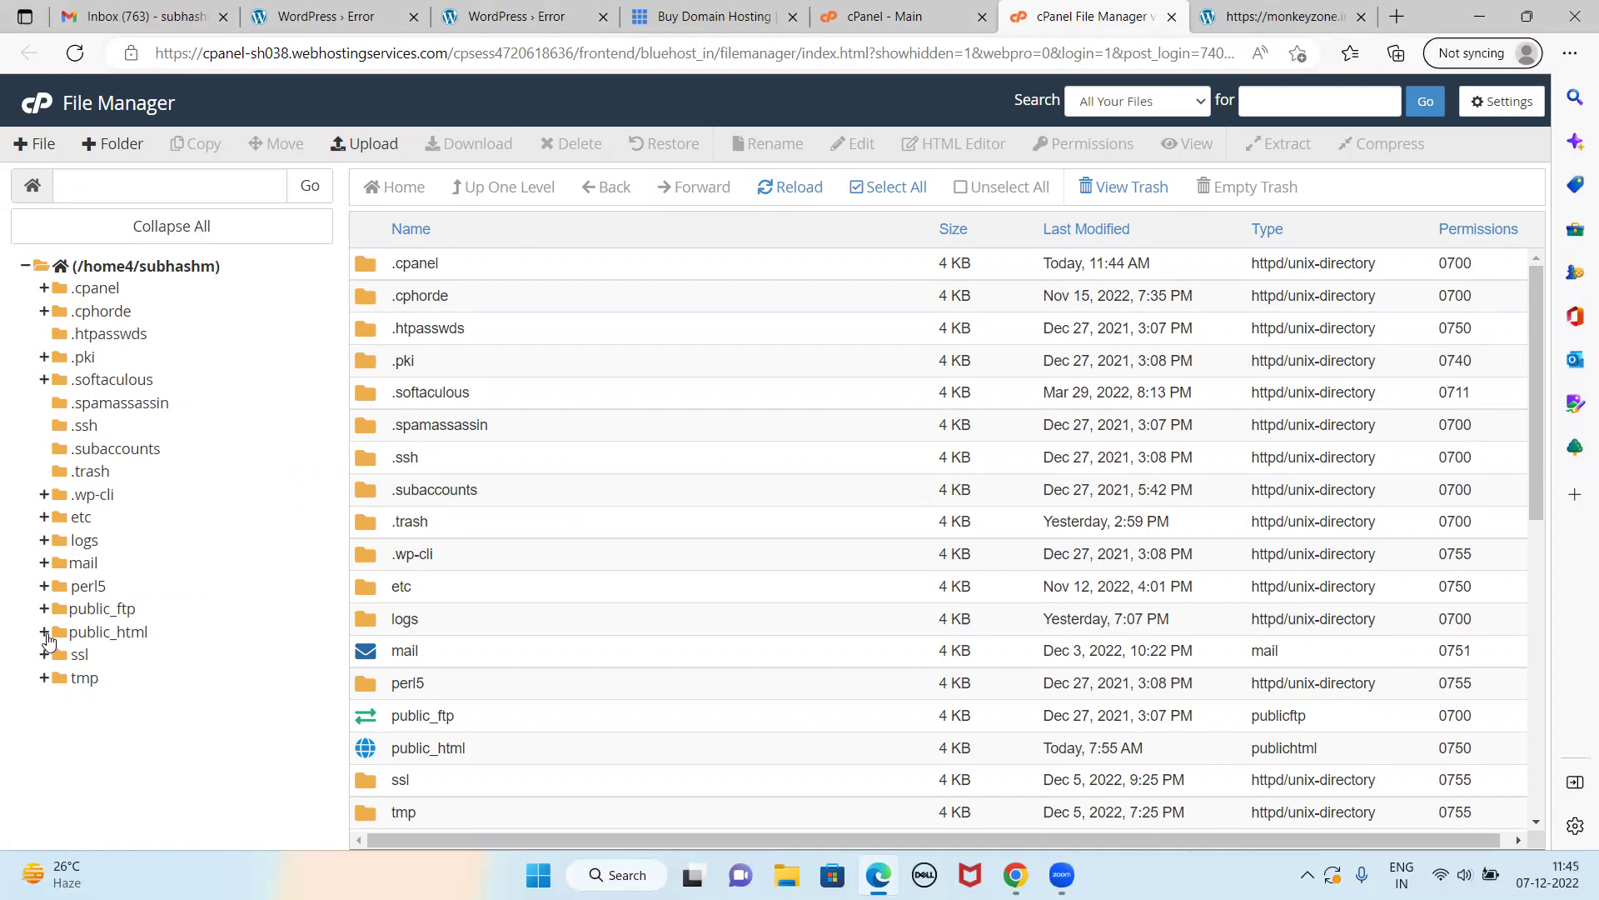
left_click(46, 635)
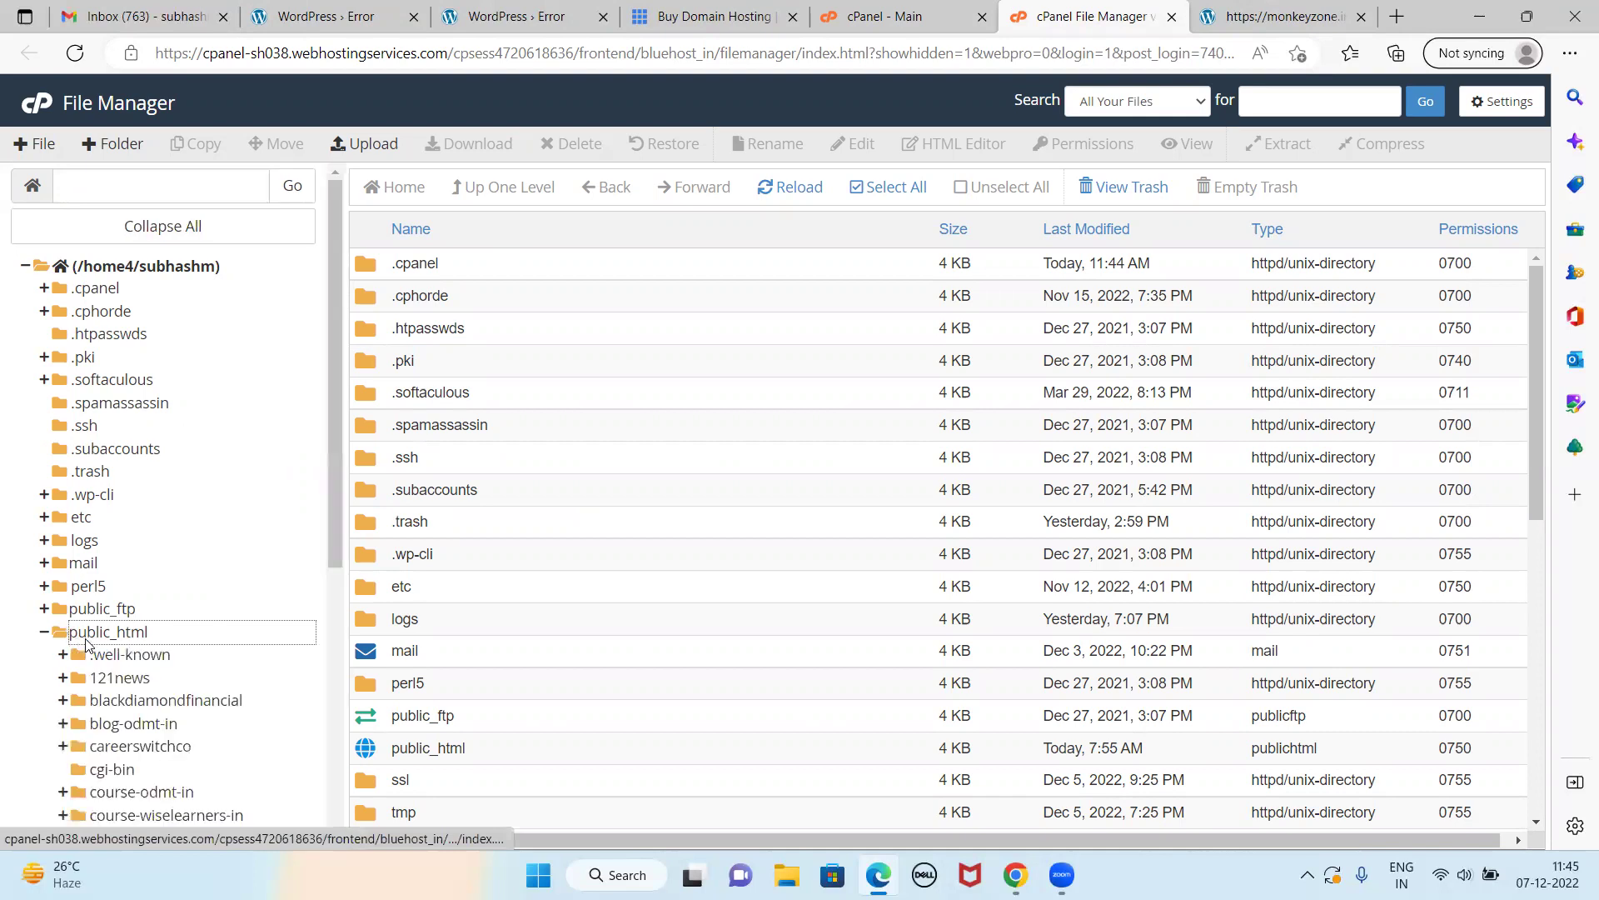
scroll(232, 566, "down", 2)
scroll(232, 561, "down", 1)
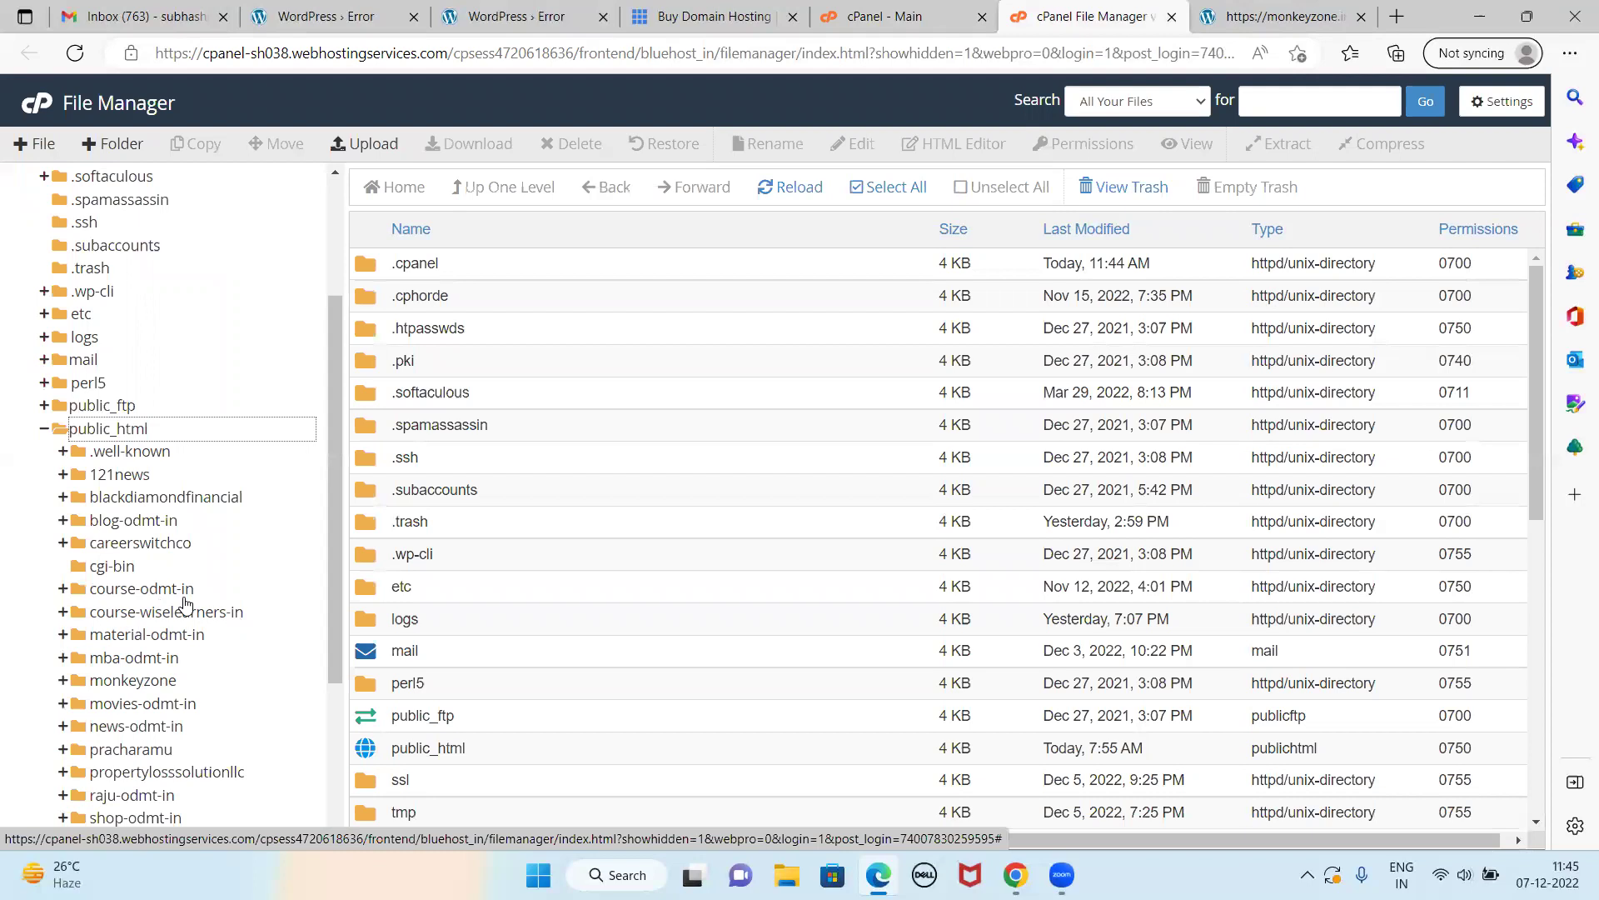
scroll(188, 601, "down", 2)
scroll(199, 591, "down", 2)
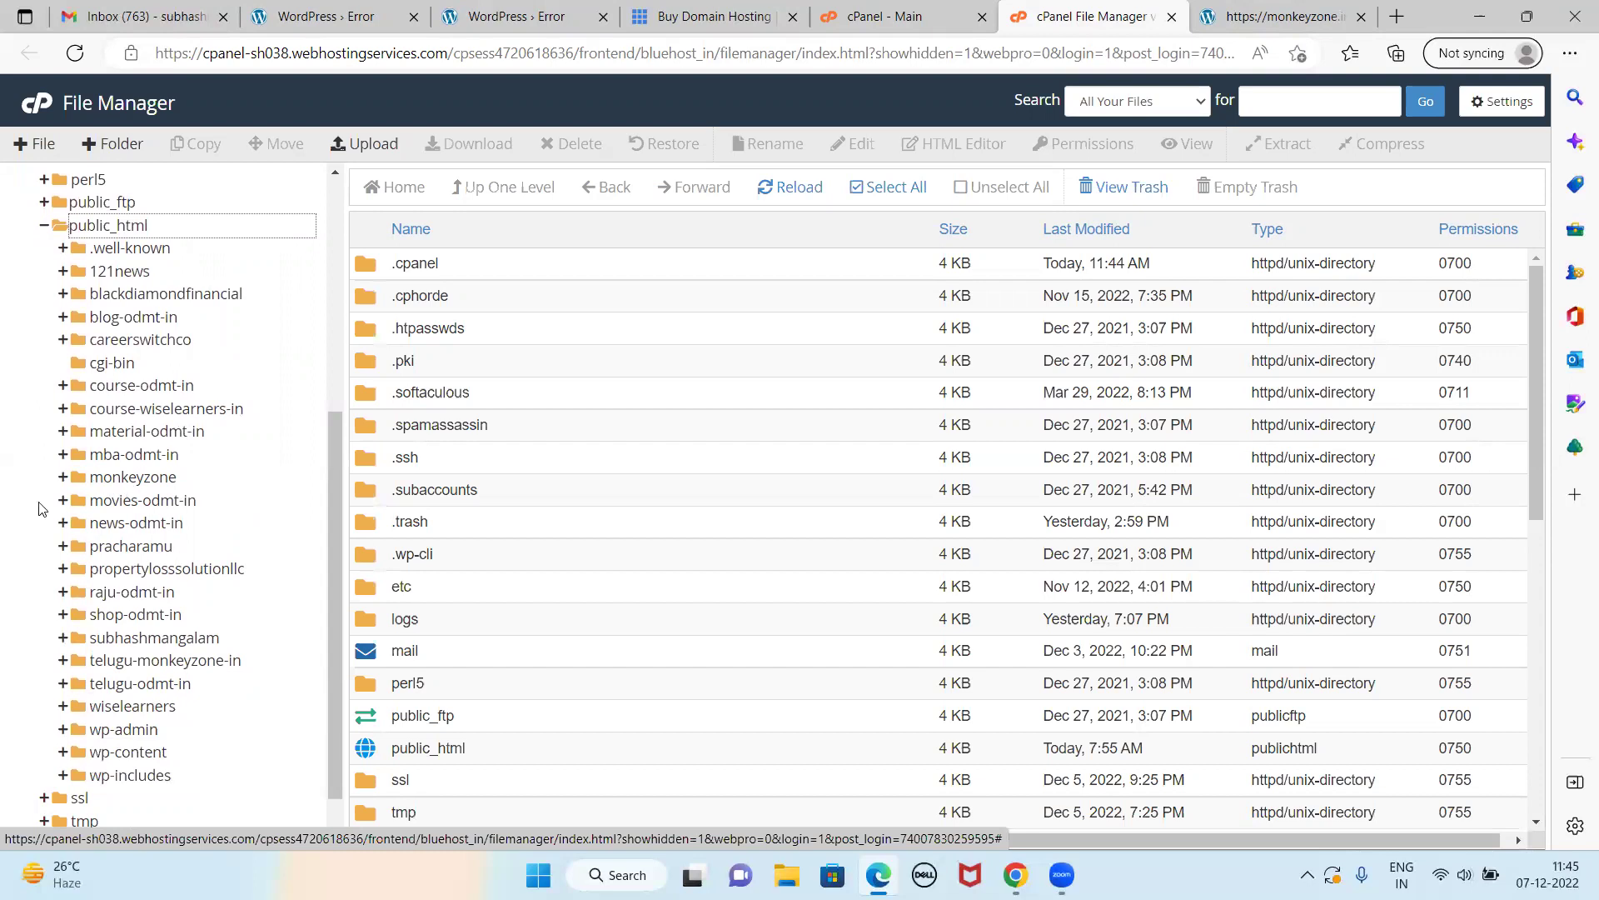
left_click(73, 482)
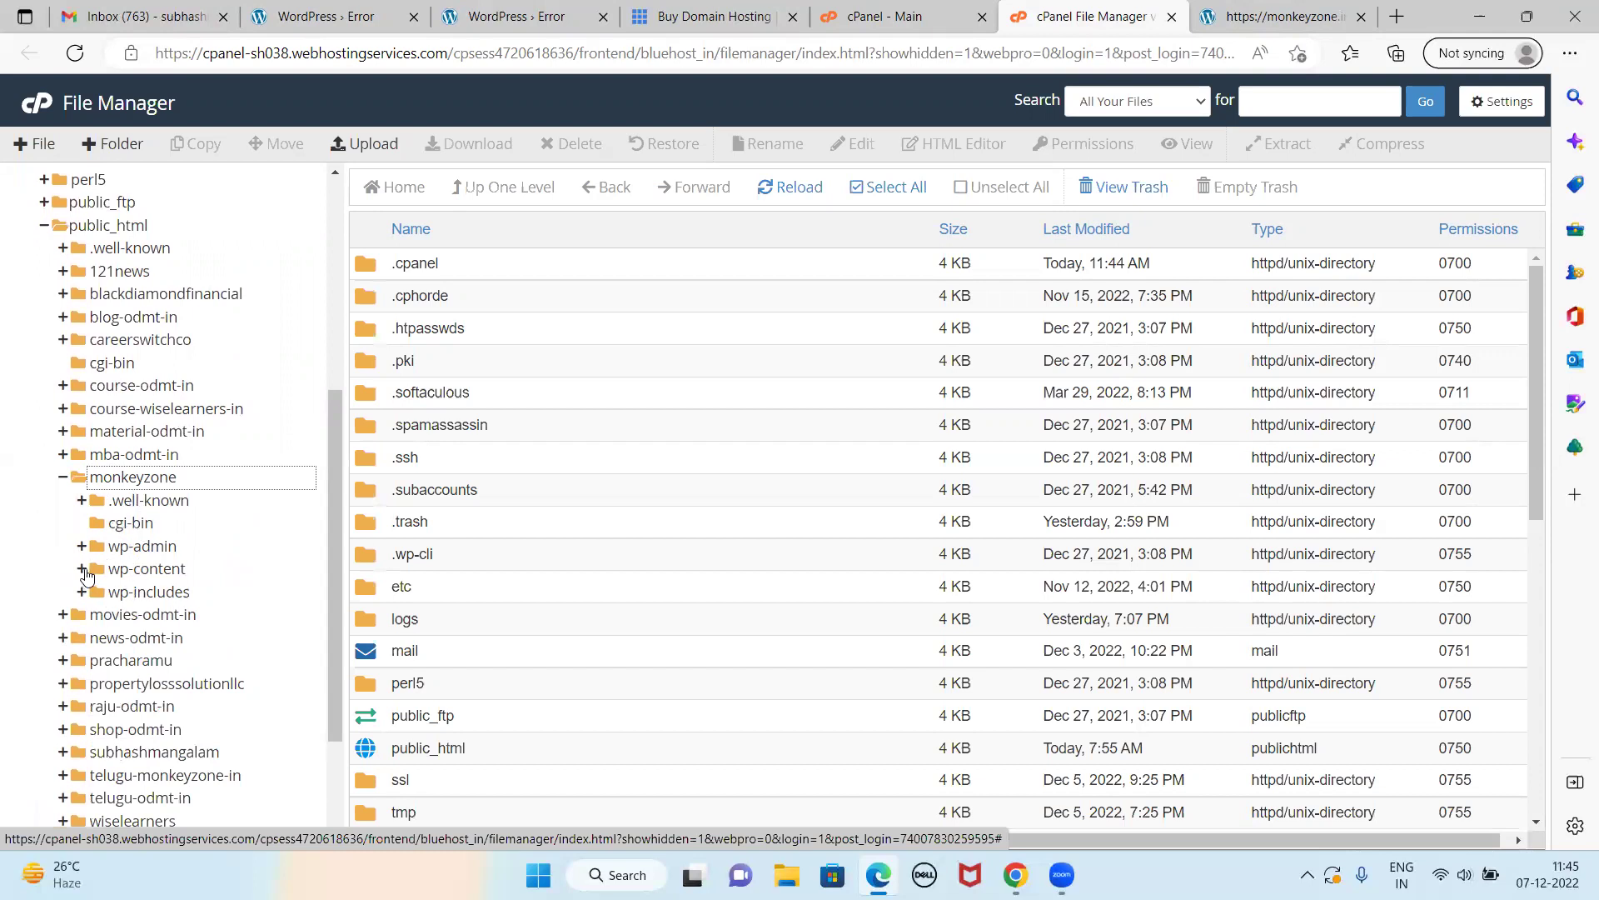
left_click(94, 573)
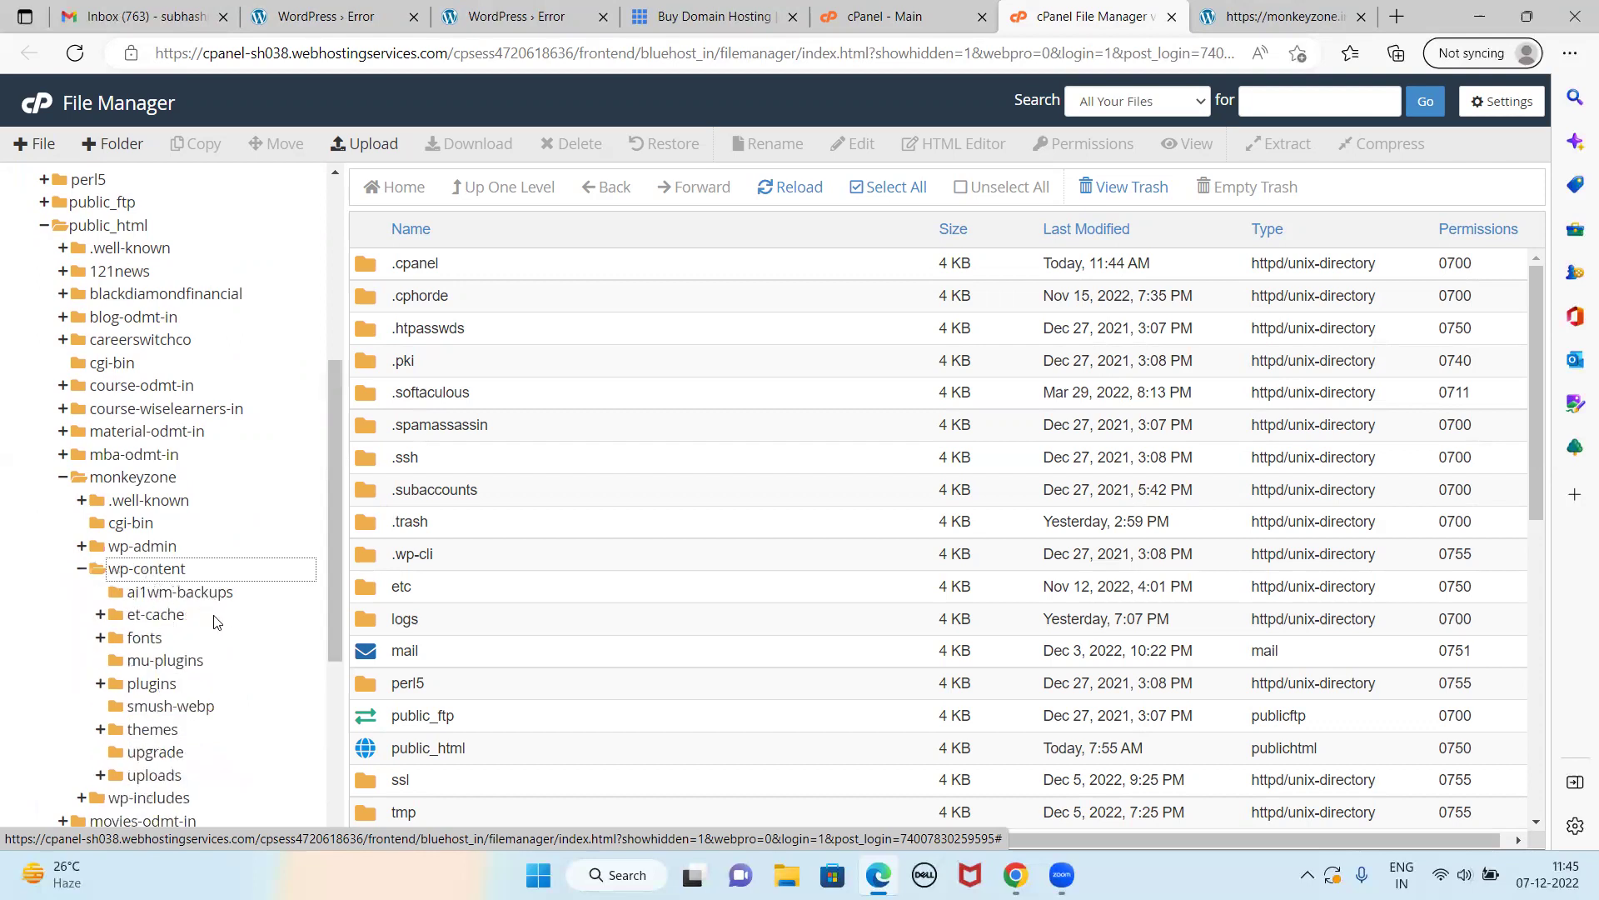
scroll(217, 621, "down", 1)
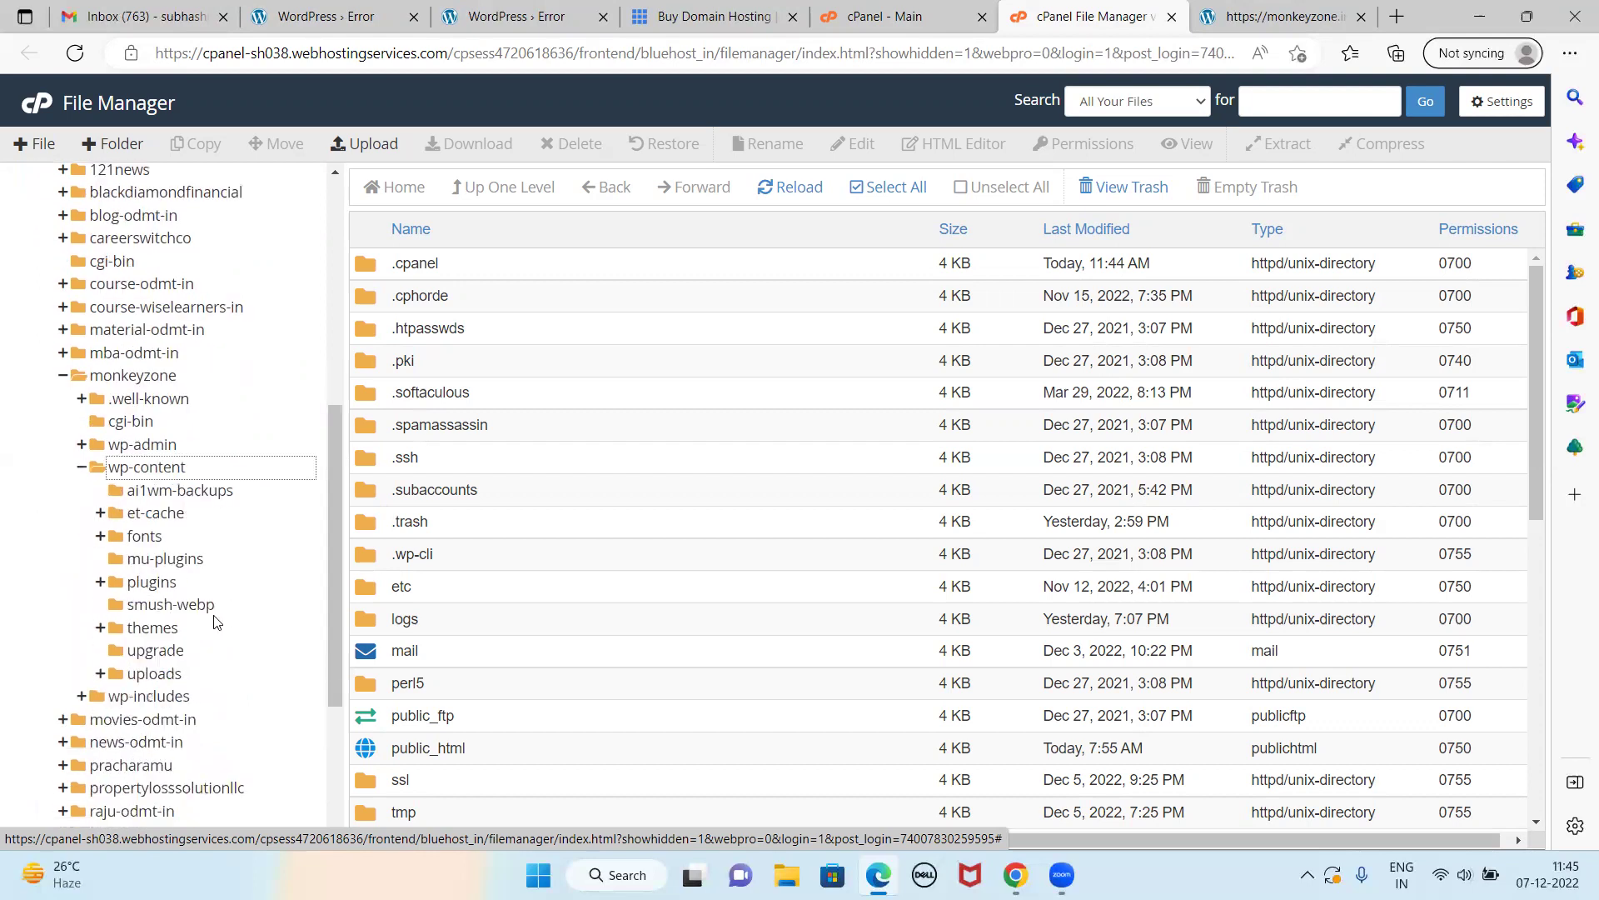
left_click(115, 590)
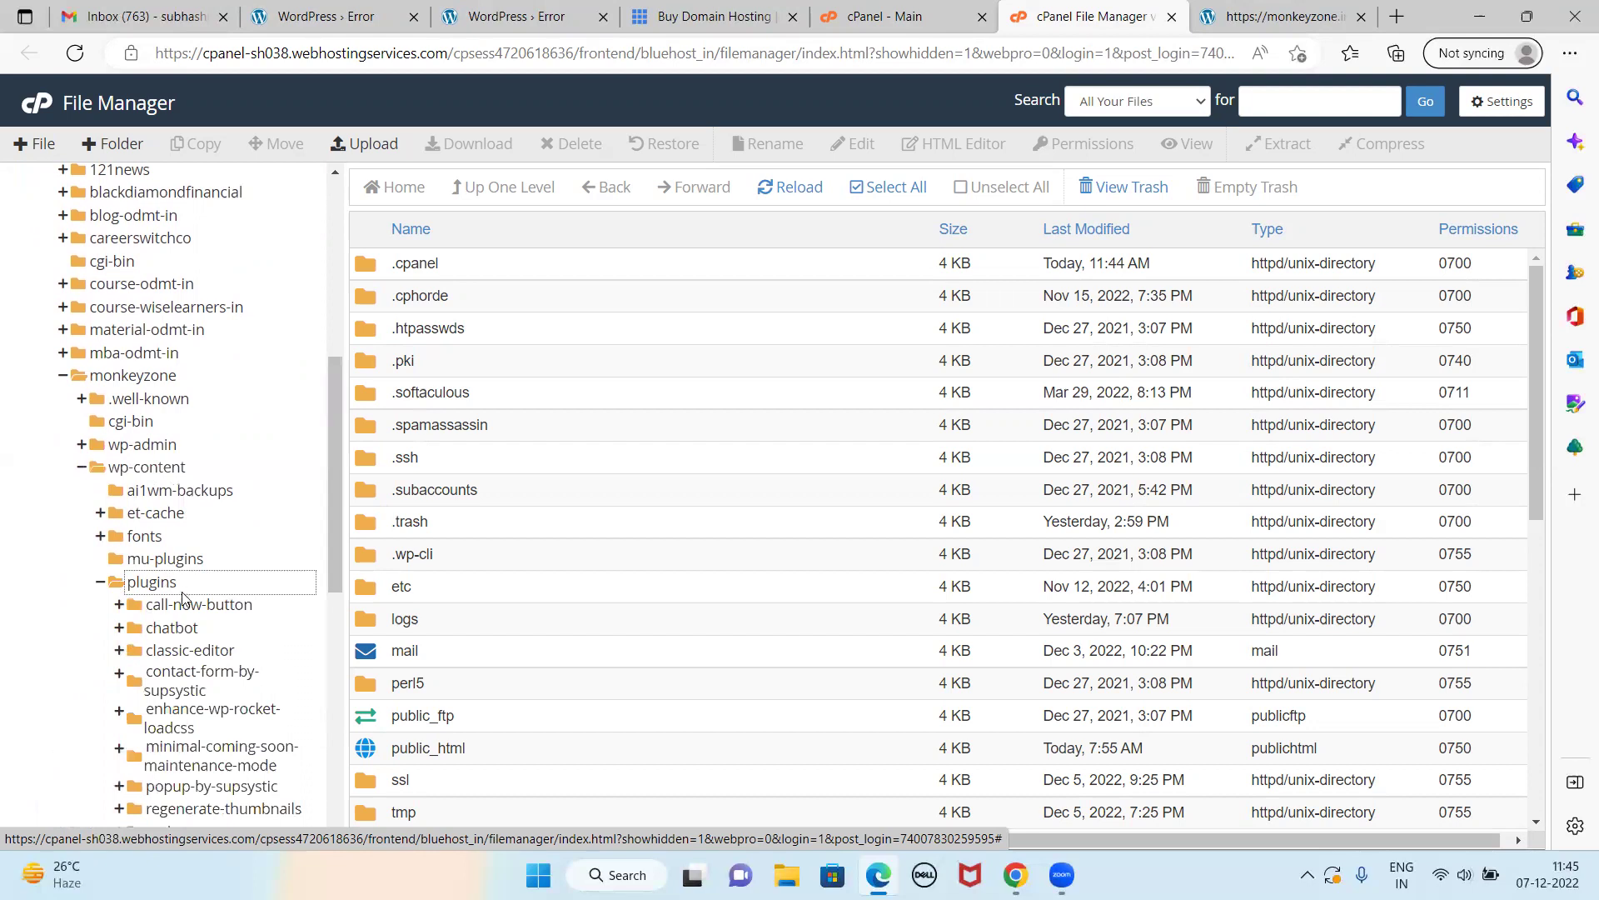
scroll(207, 607, "down", 1)
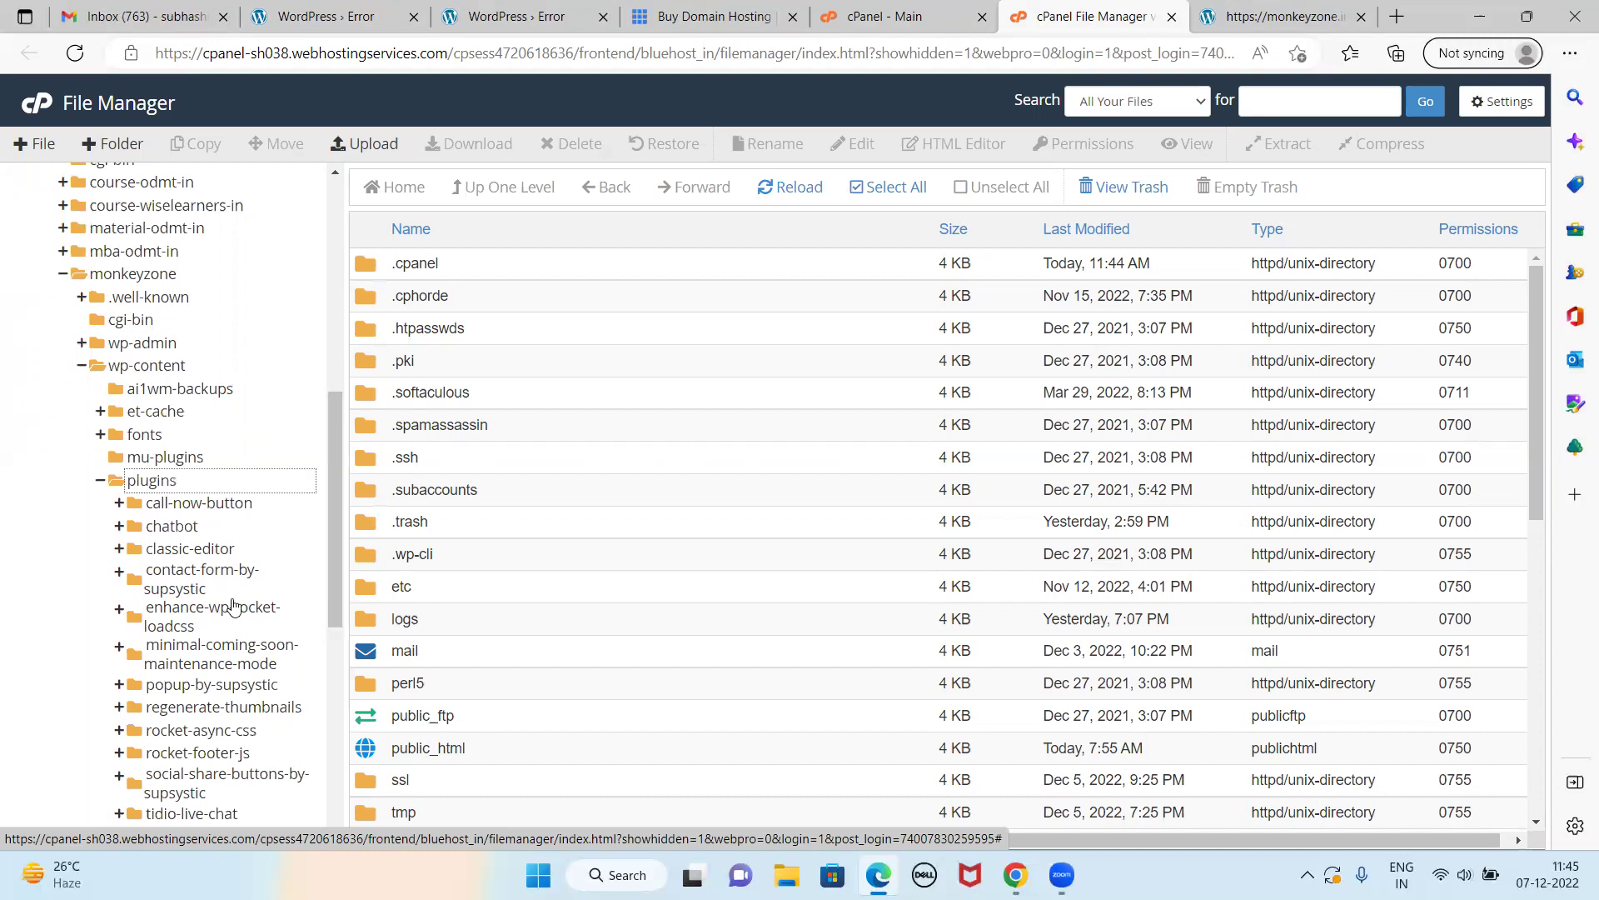
scroll(234, 606, "down", 1)
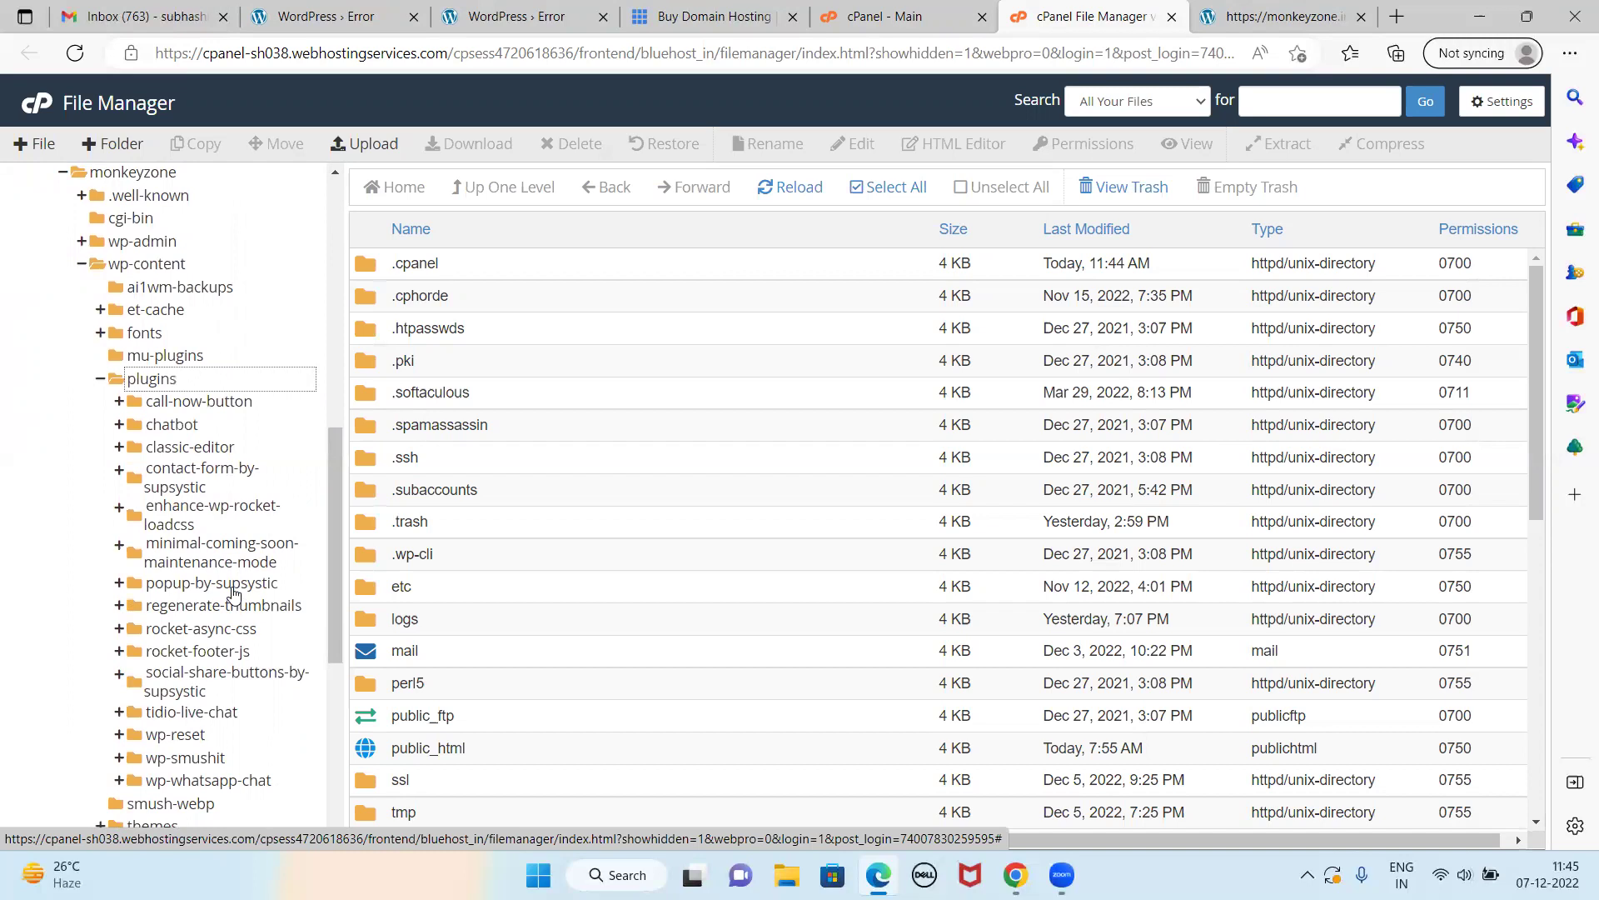
- Permanently delete all seven files in the enhance-wp-rocket-loadcss plugin folder, skipping the trash
left_click(184, 511)
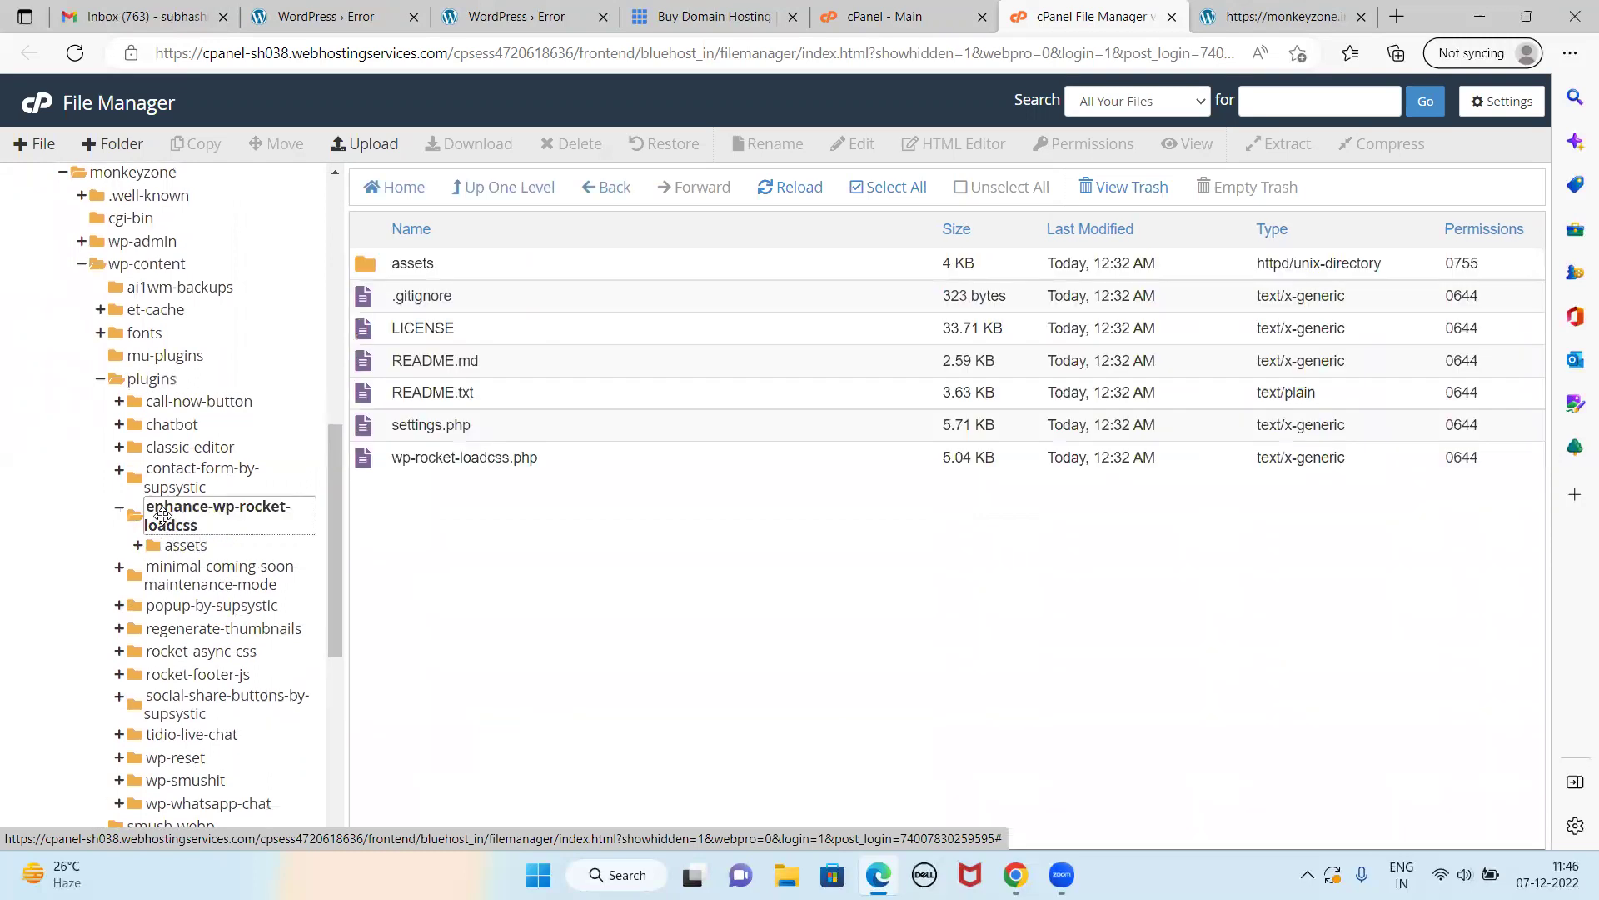
left_click(164, 517)
left_click(876, 192)
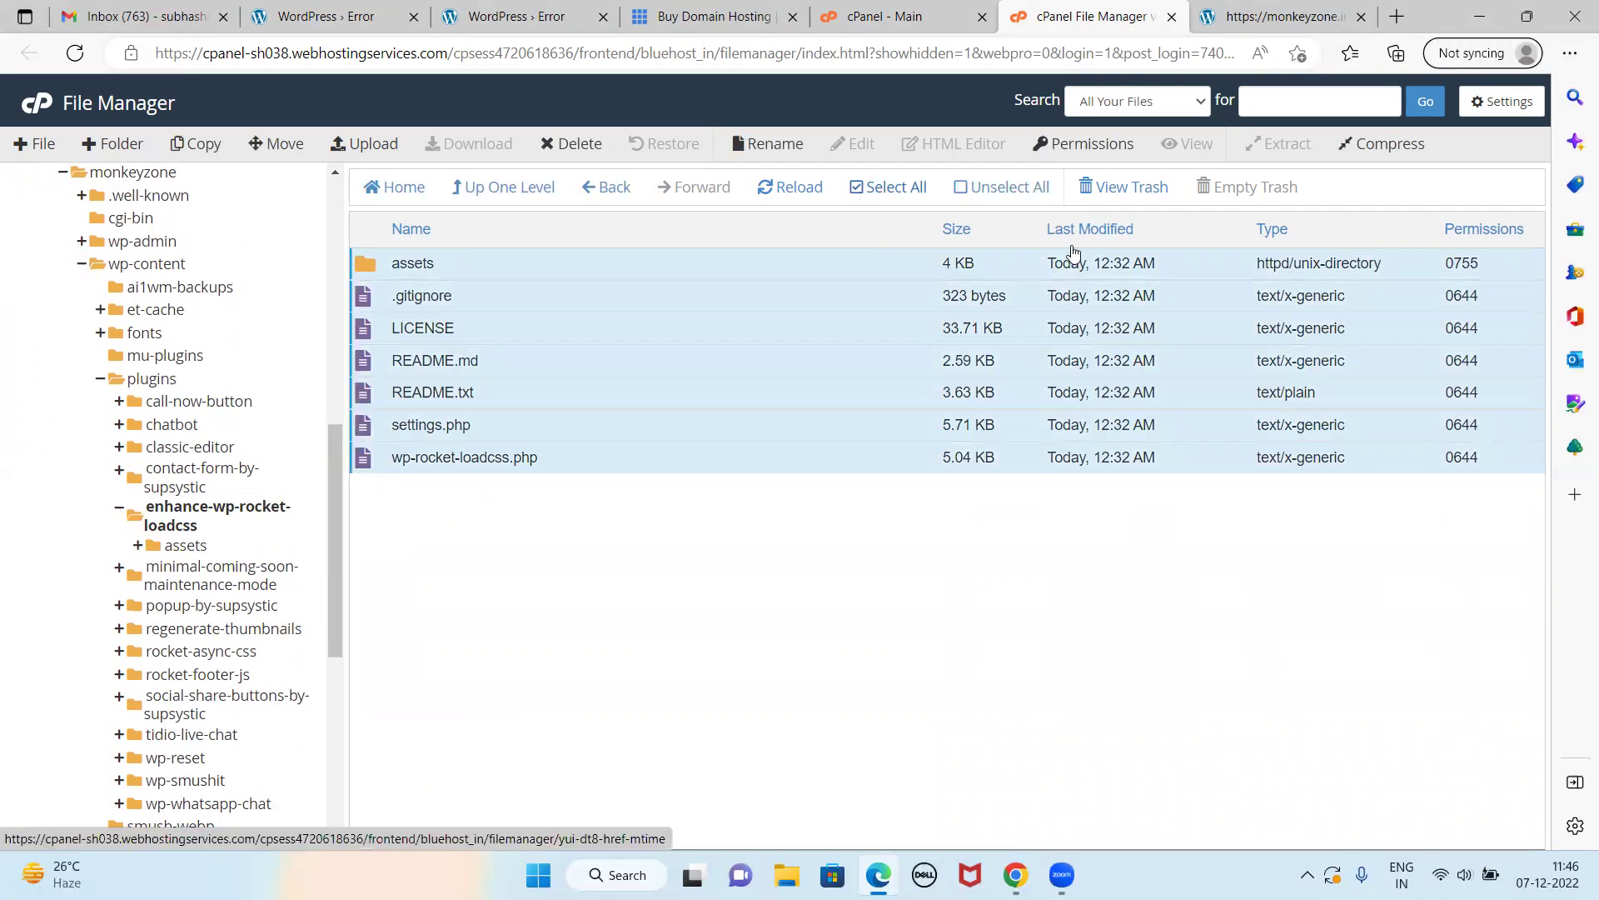
left_click(971, 192)
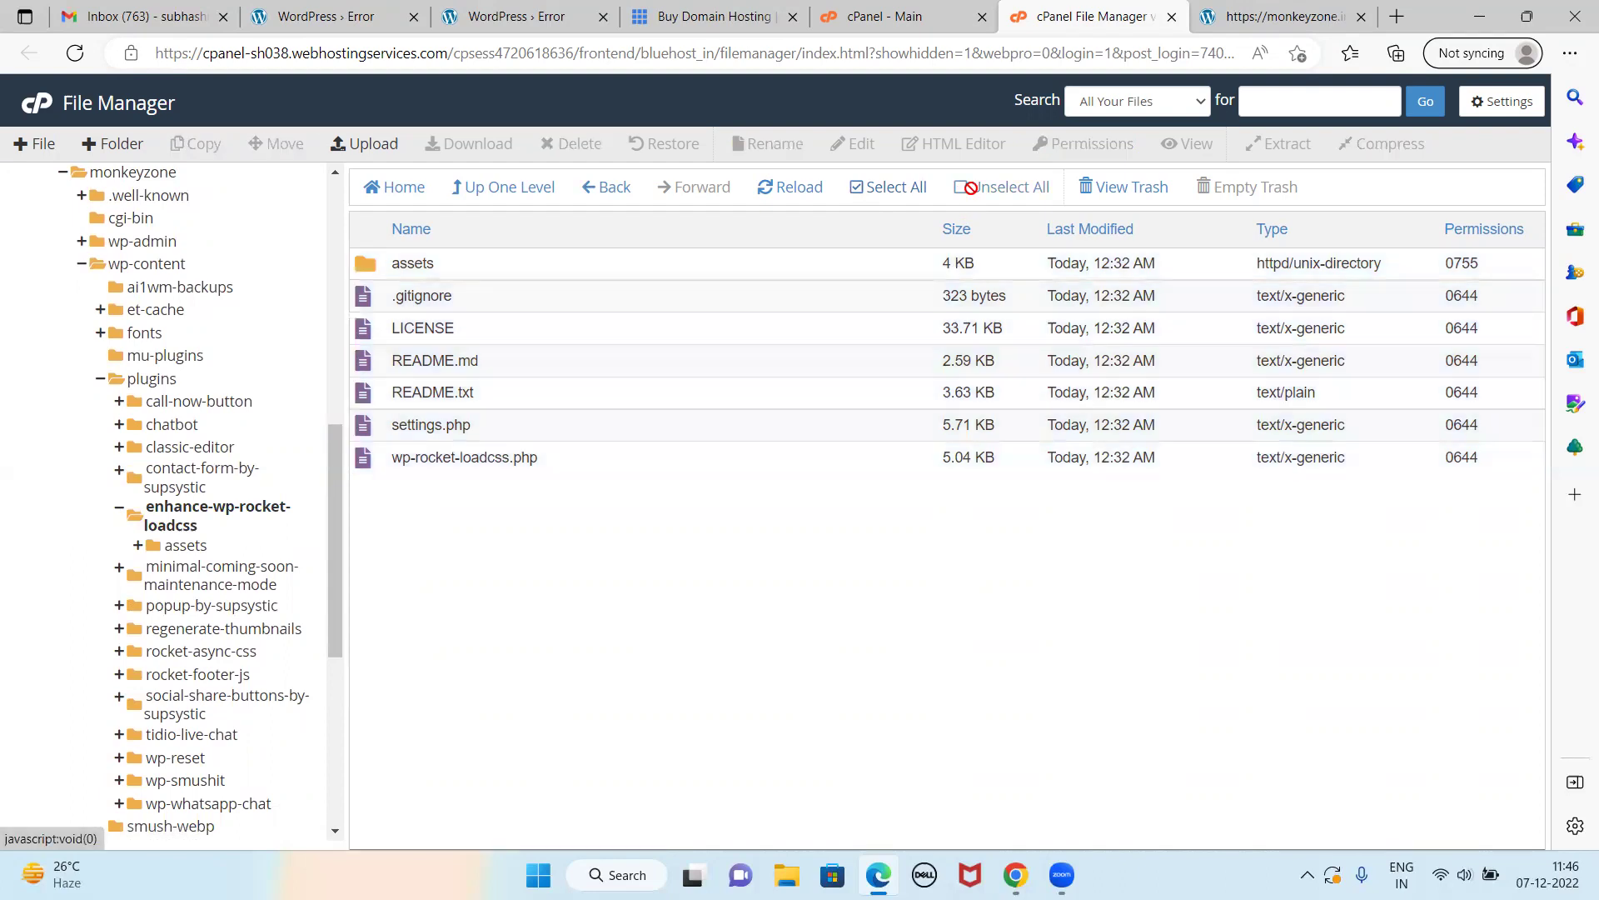
left_click(888, 193)
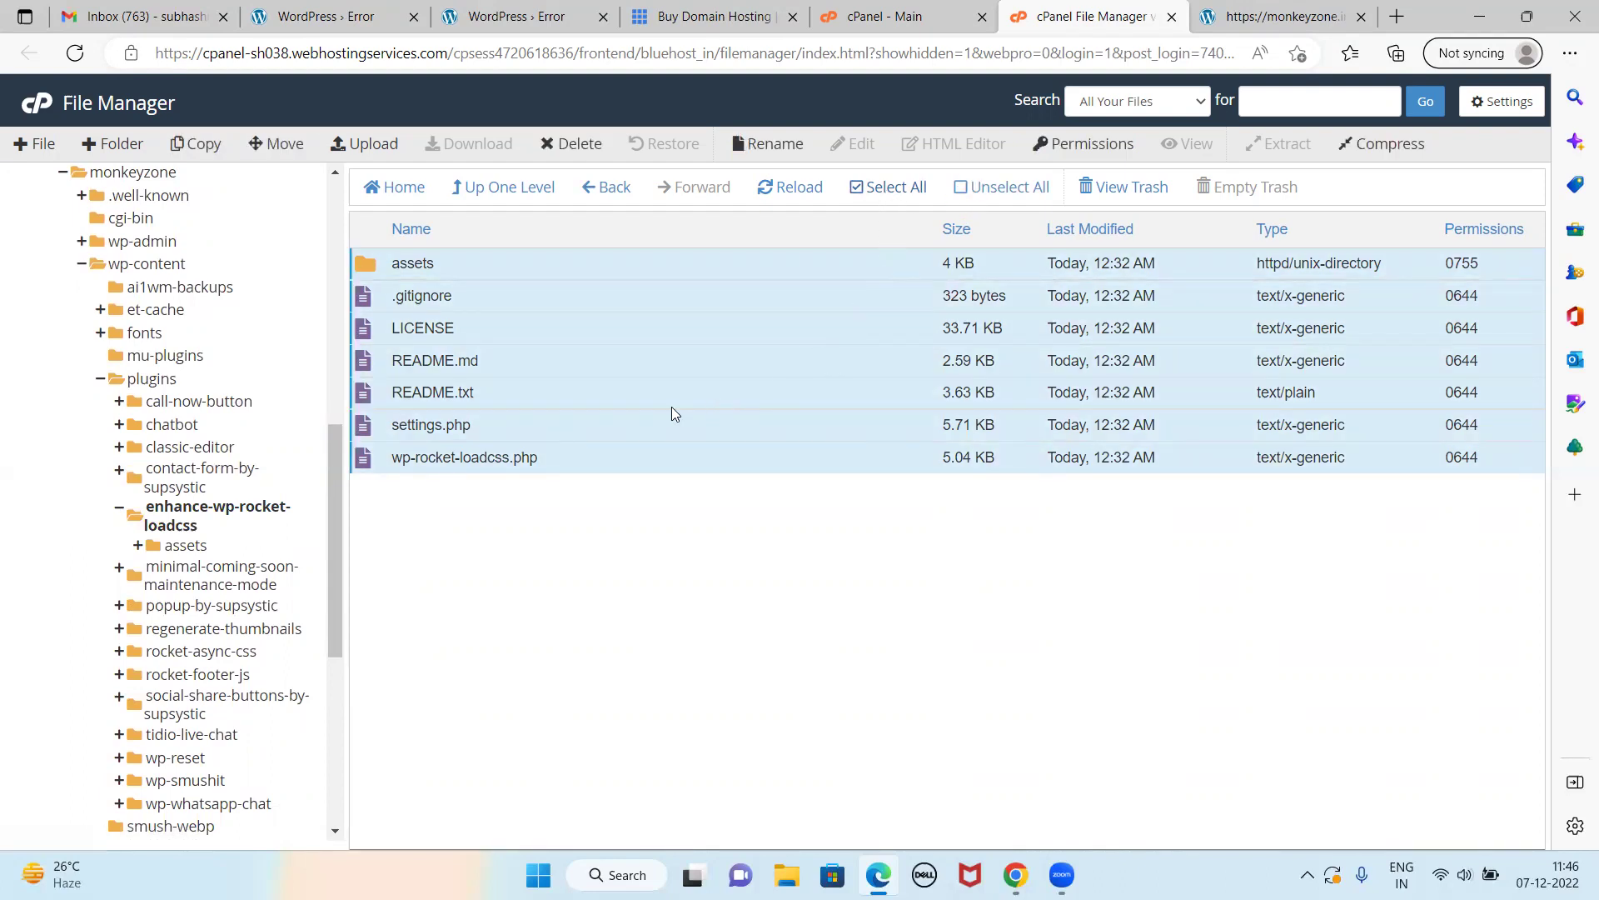
right_click(585, 385)
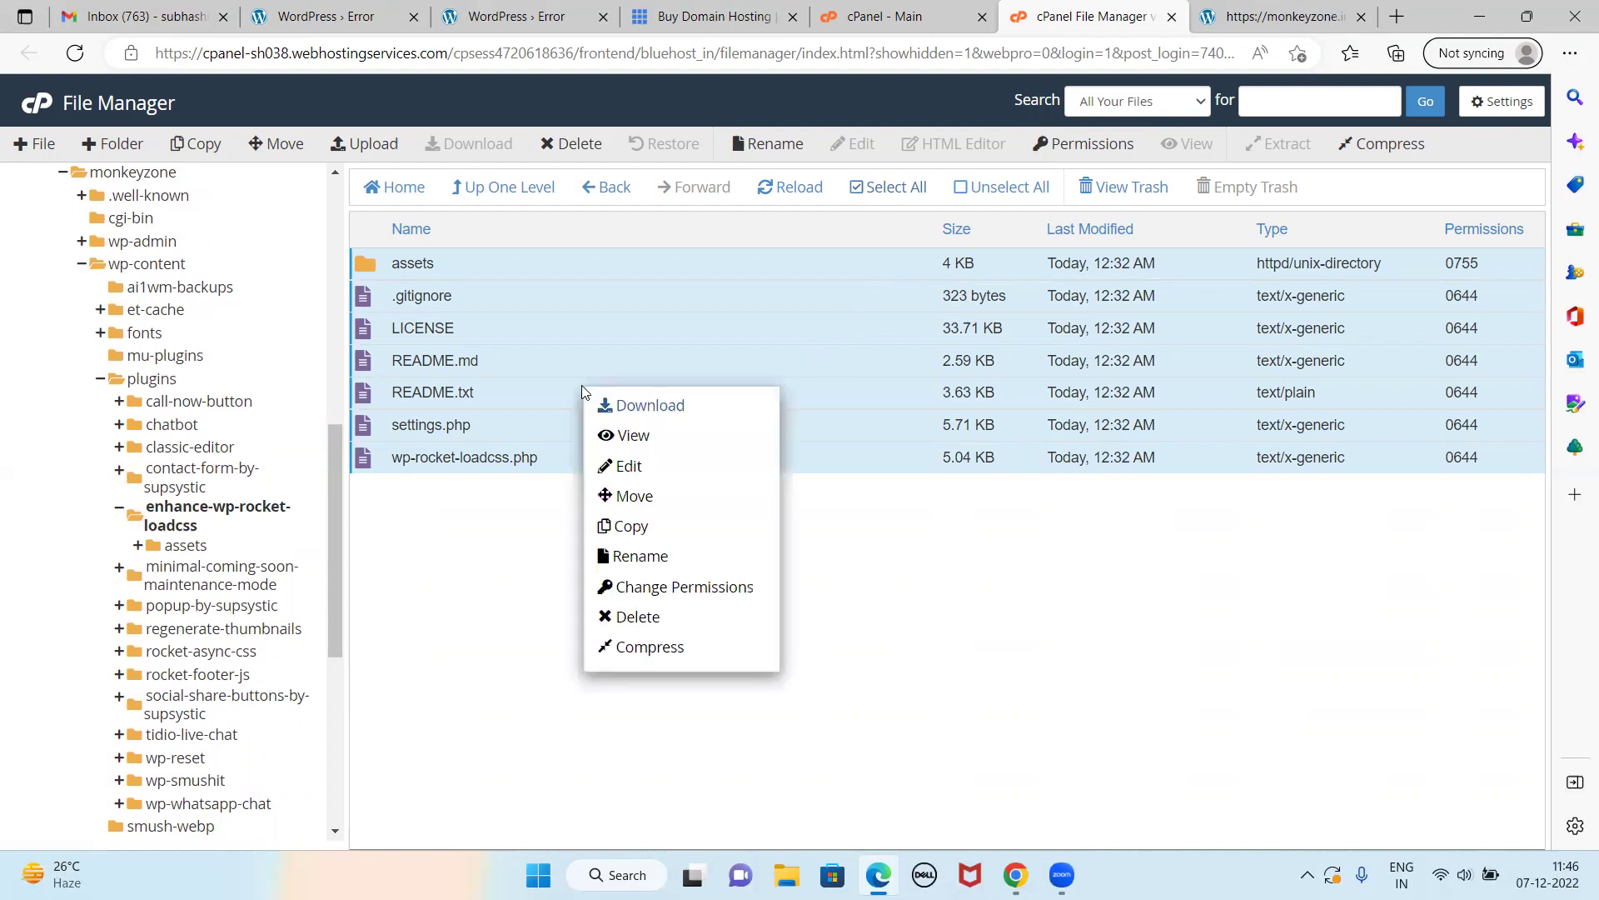
left_click(646, 619)
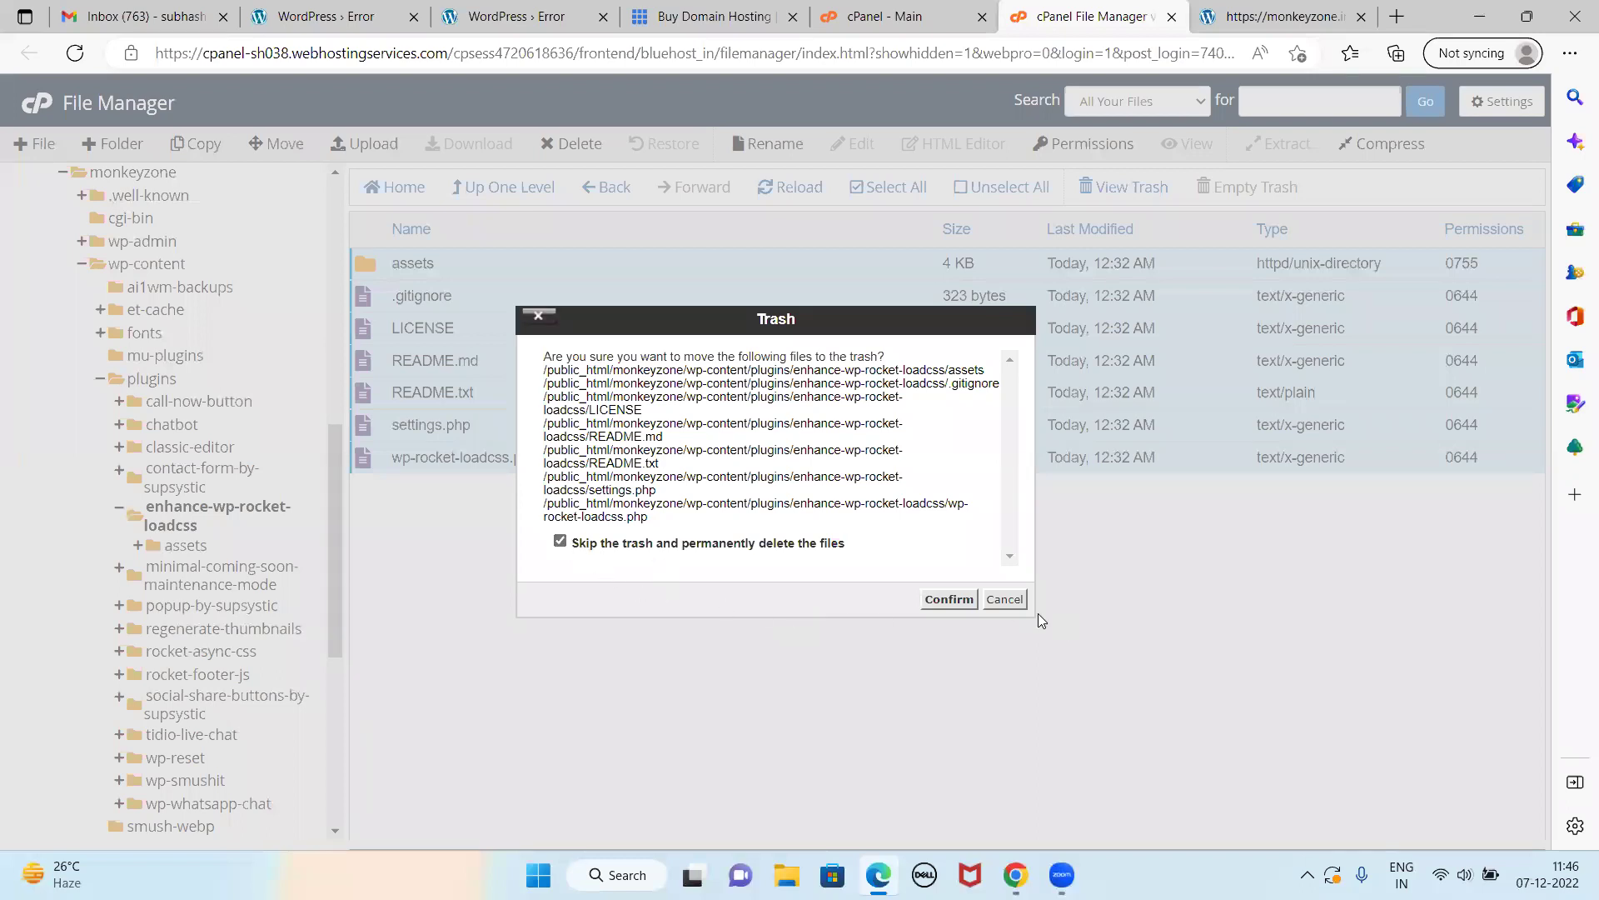
left_click(949, 599)
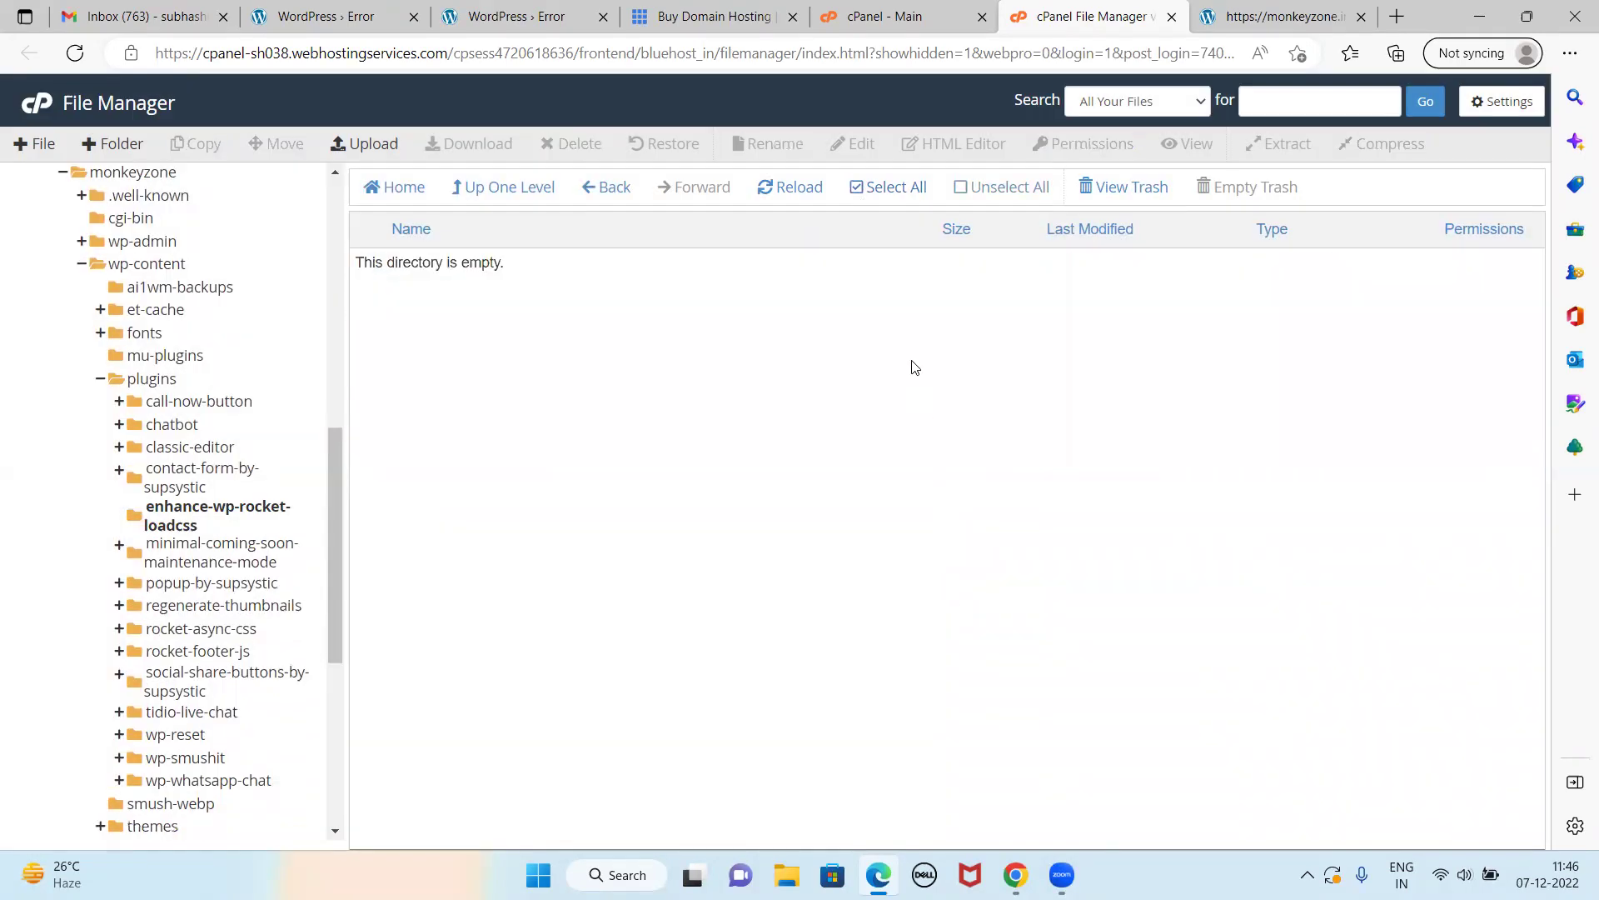
- Permanently delete all files in the minimal-coming-soon-maintenance-mode plugin folder, skipping the trash
left_click(205, 508)
left_click(218, 556)
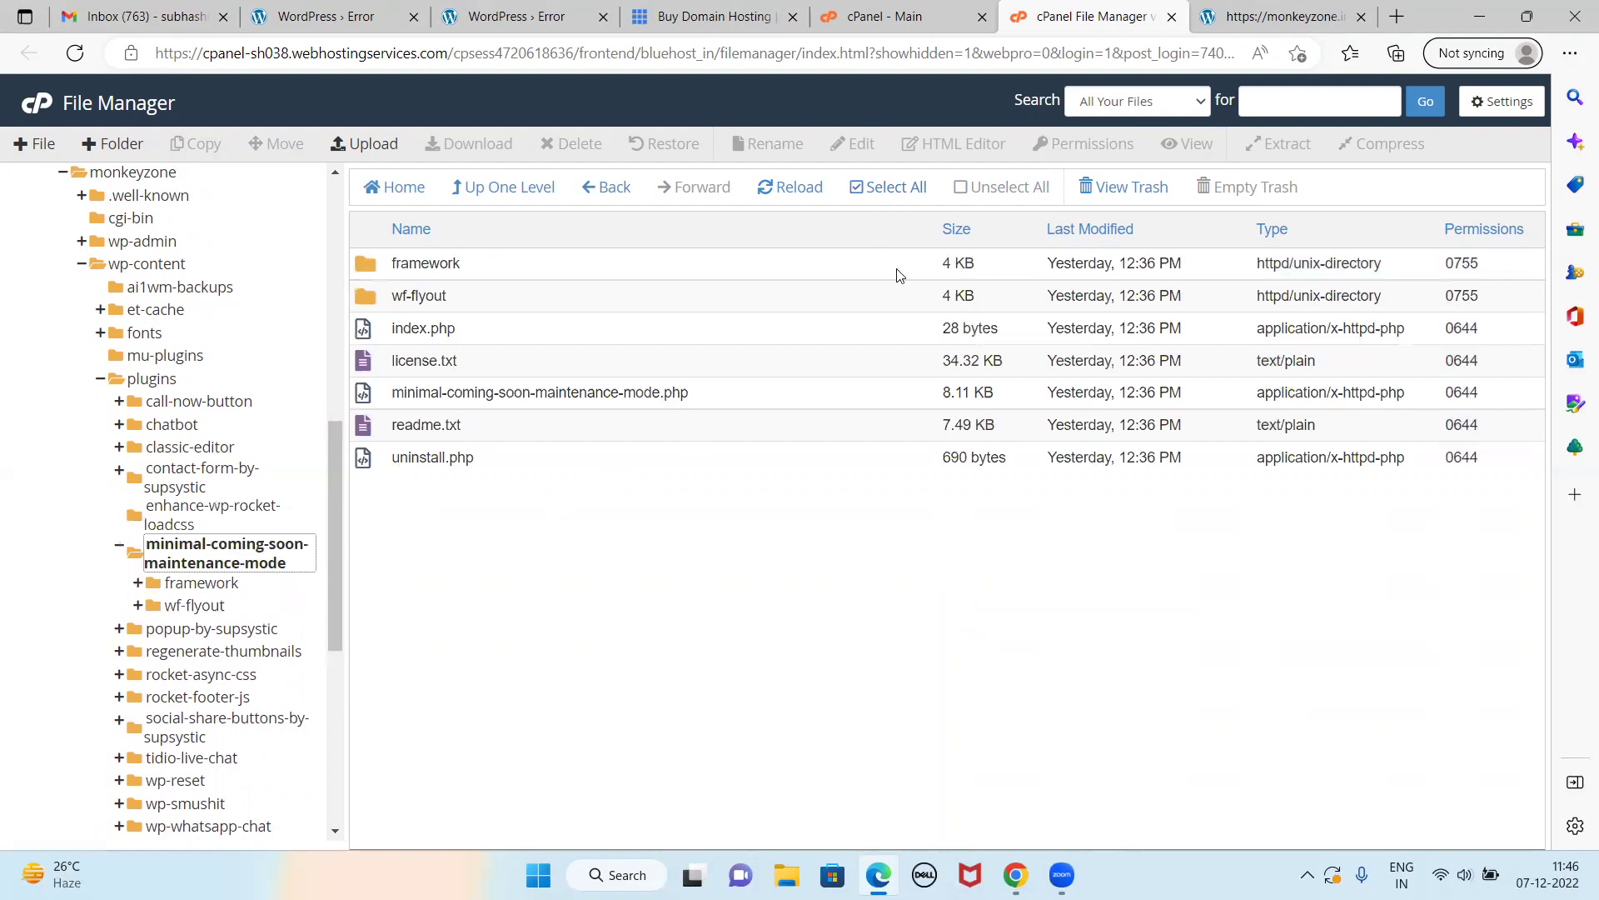
left_click(913, 188)
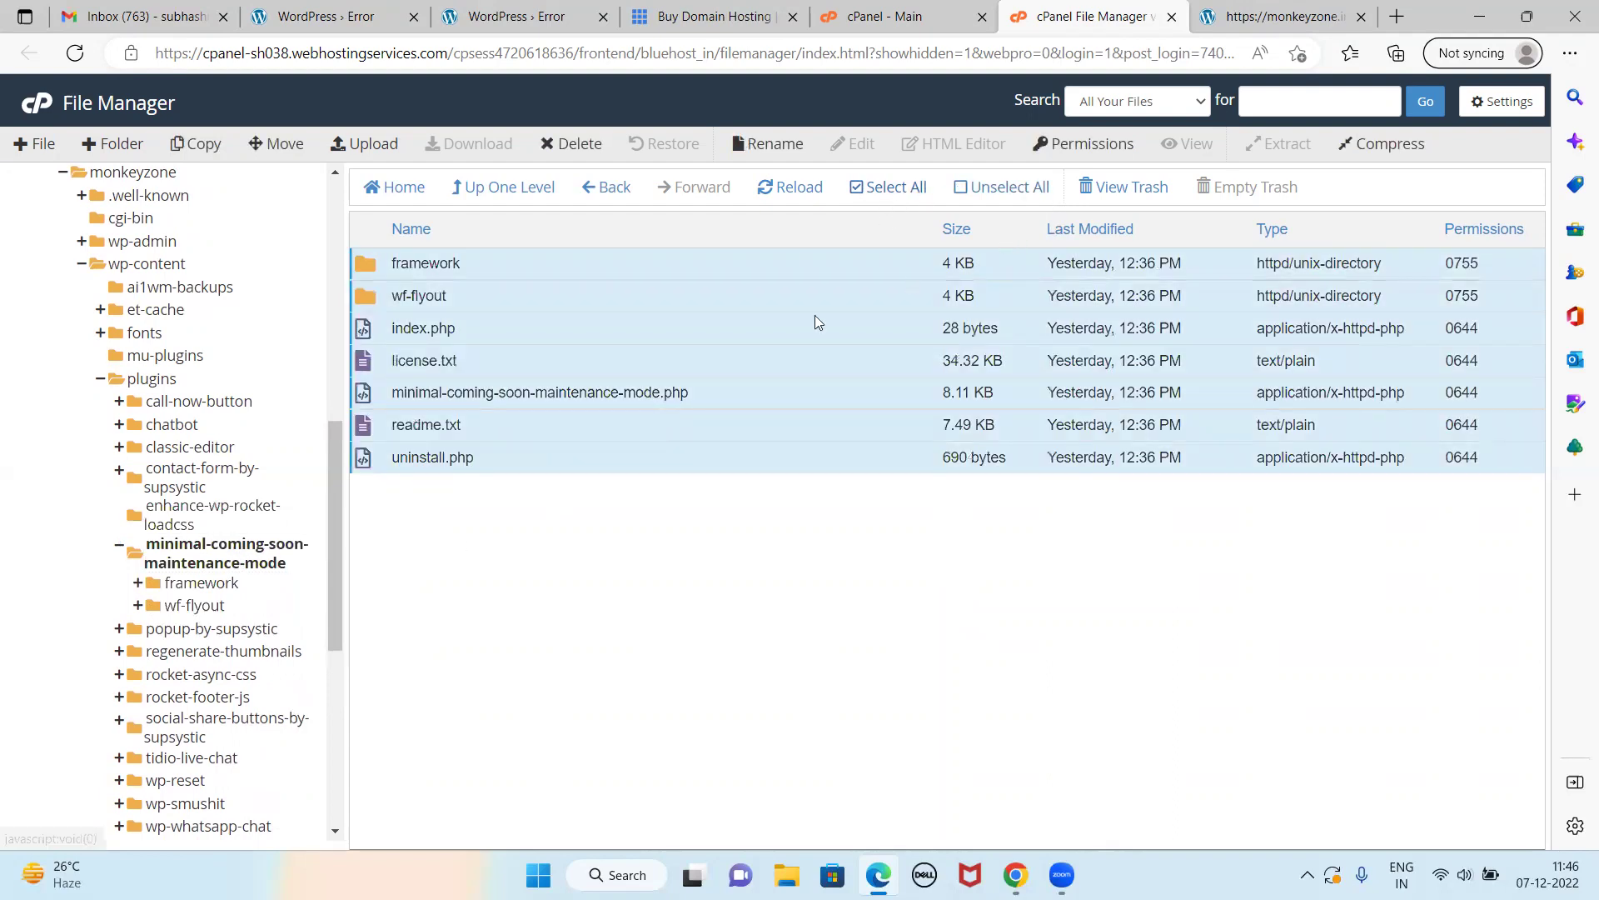
right_click(703, 326)
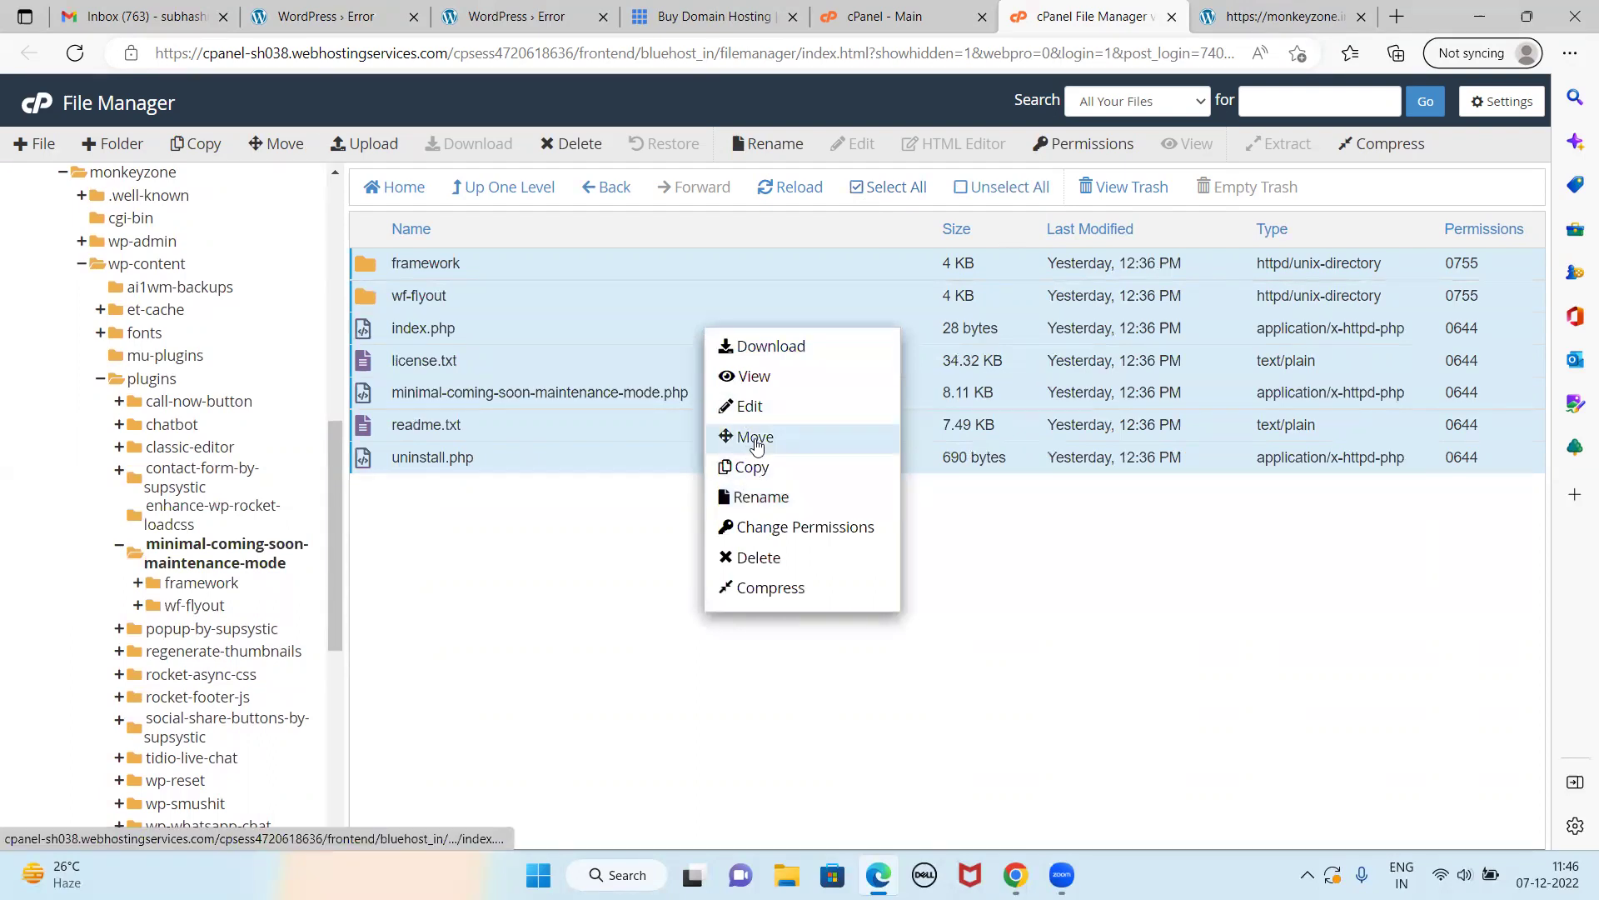
left_click(759, 556)
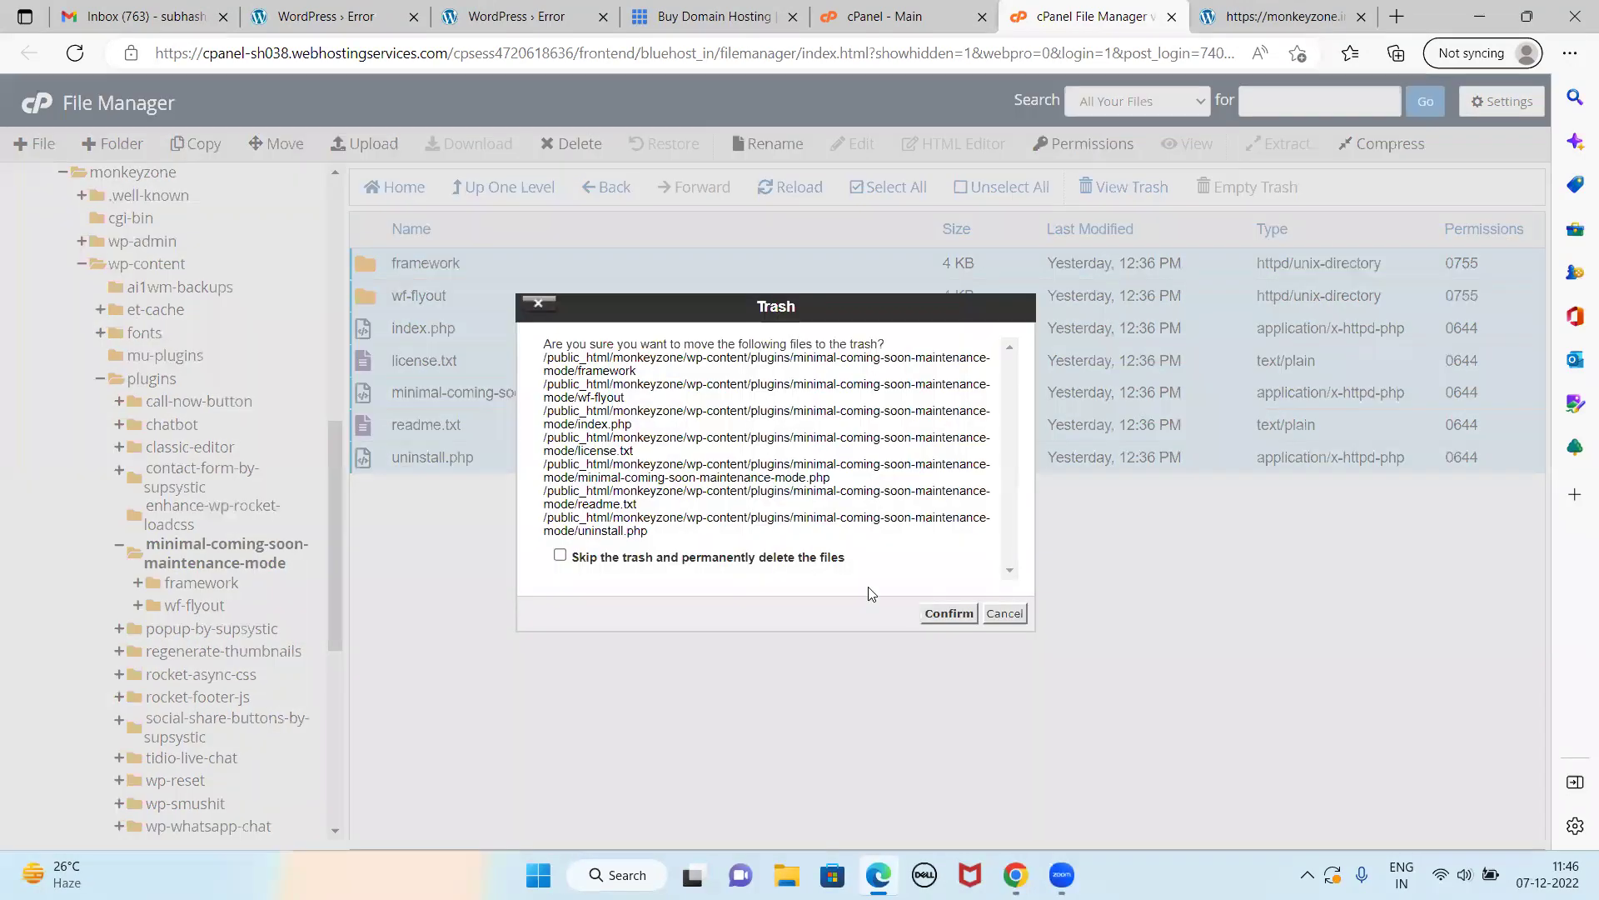
left_click(604, 558)
left_click(949, 614)
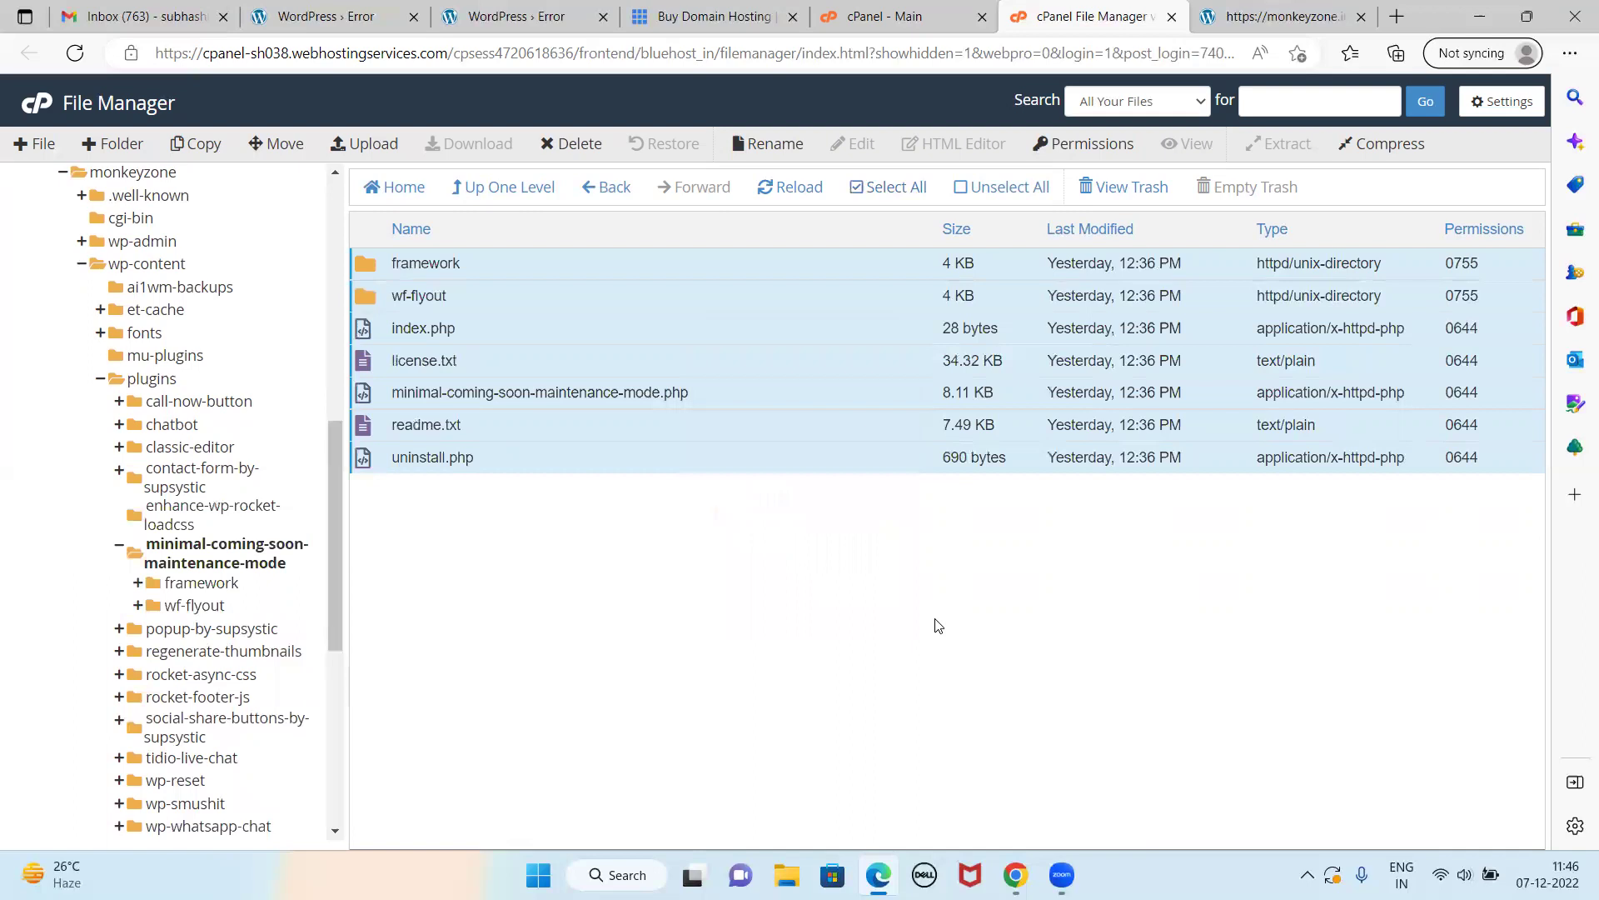
- Reload monkeyzone.in to confirm the Kavya blog posts load, then return to File Manager
left_click(1256, 19)
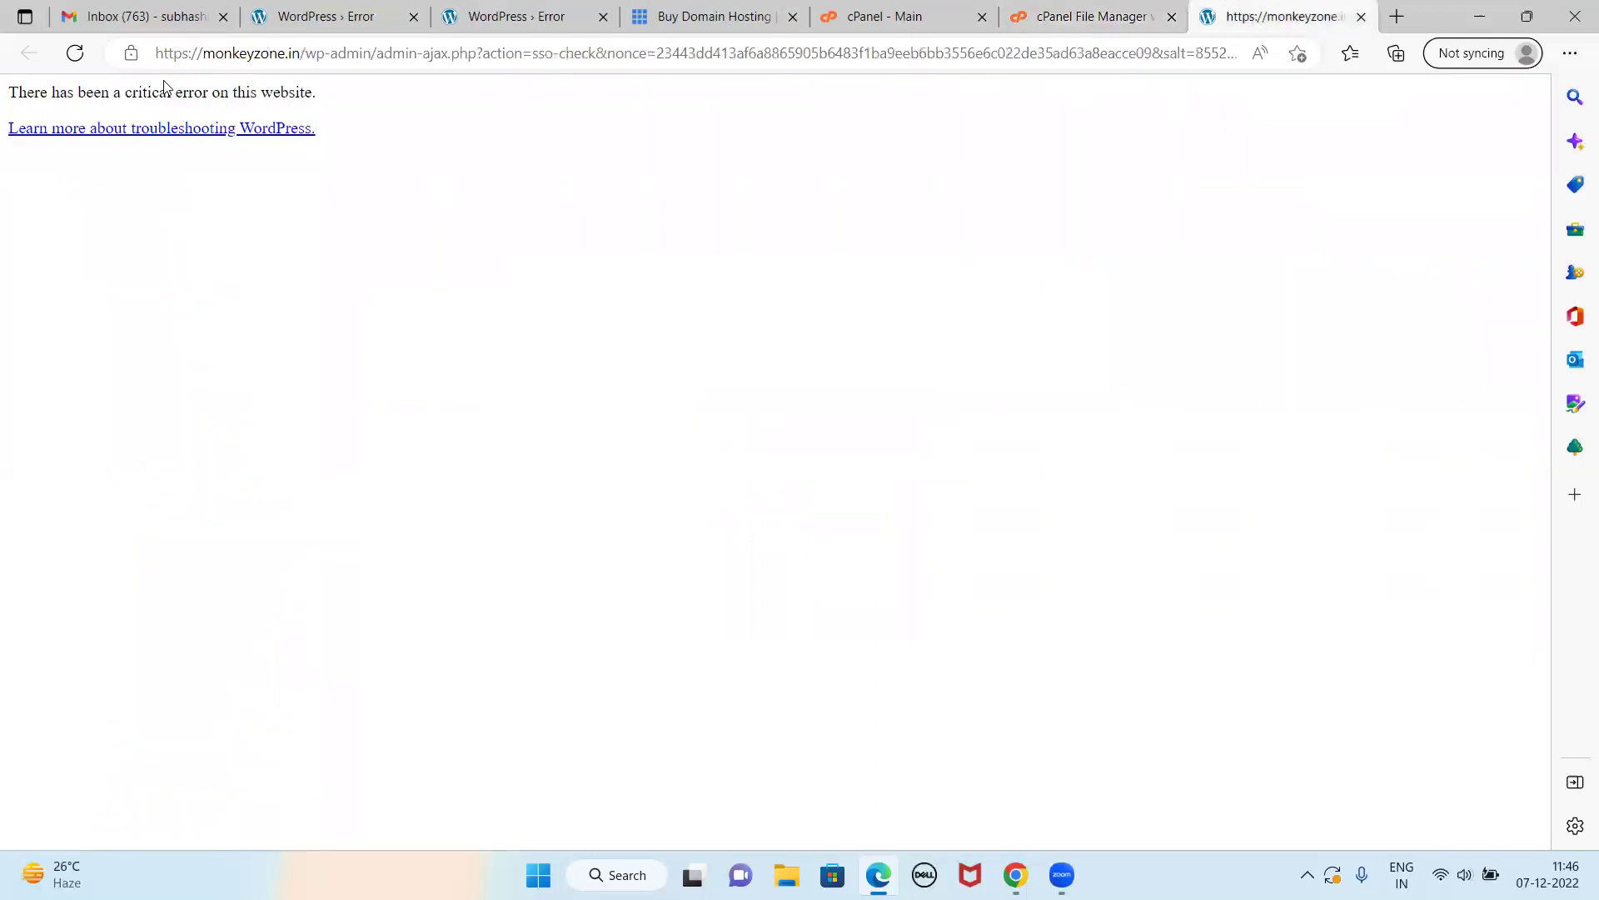
left_click(243, 57)
type("monkeyzone.in")
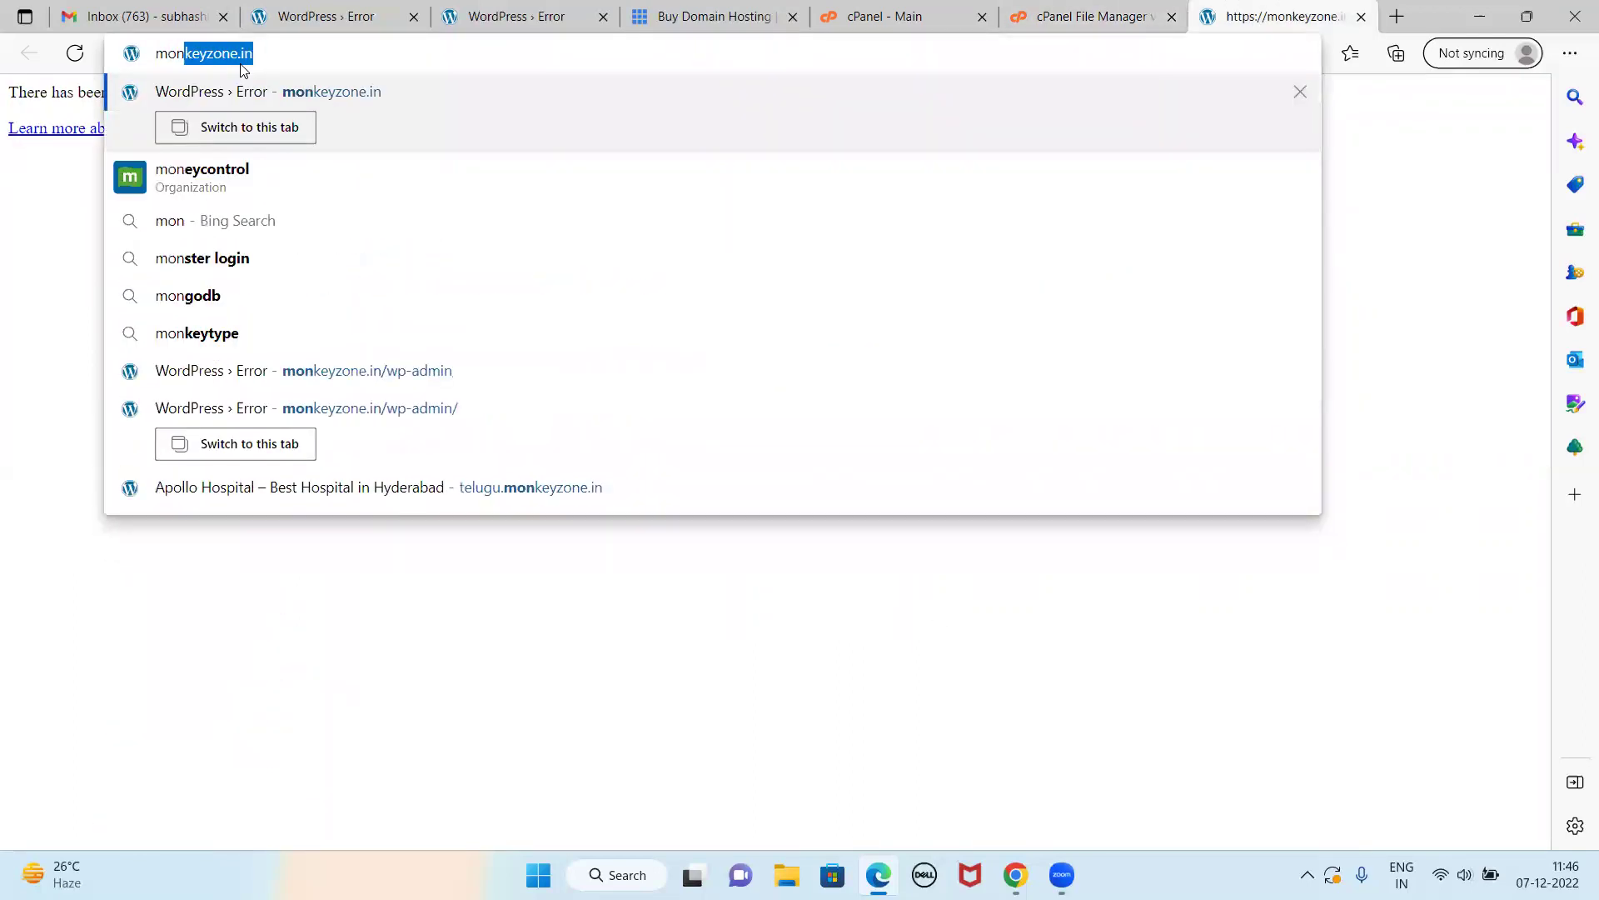
key("Return")
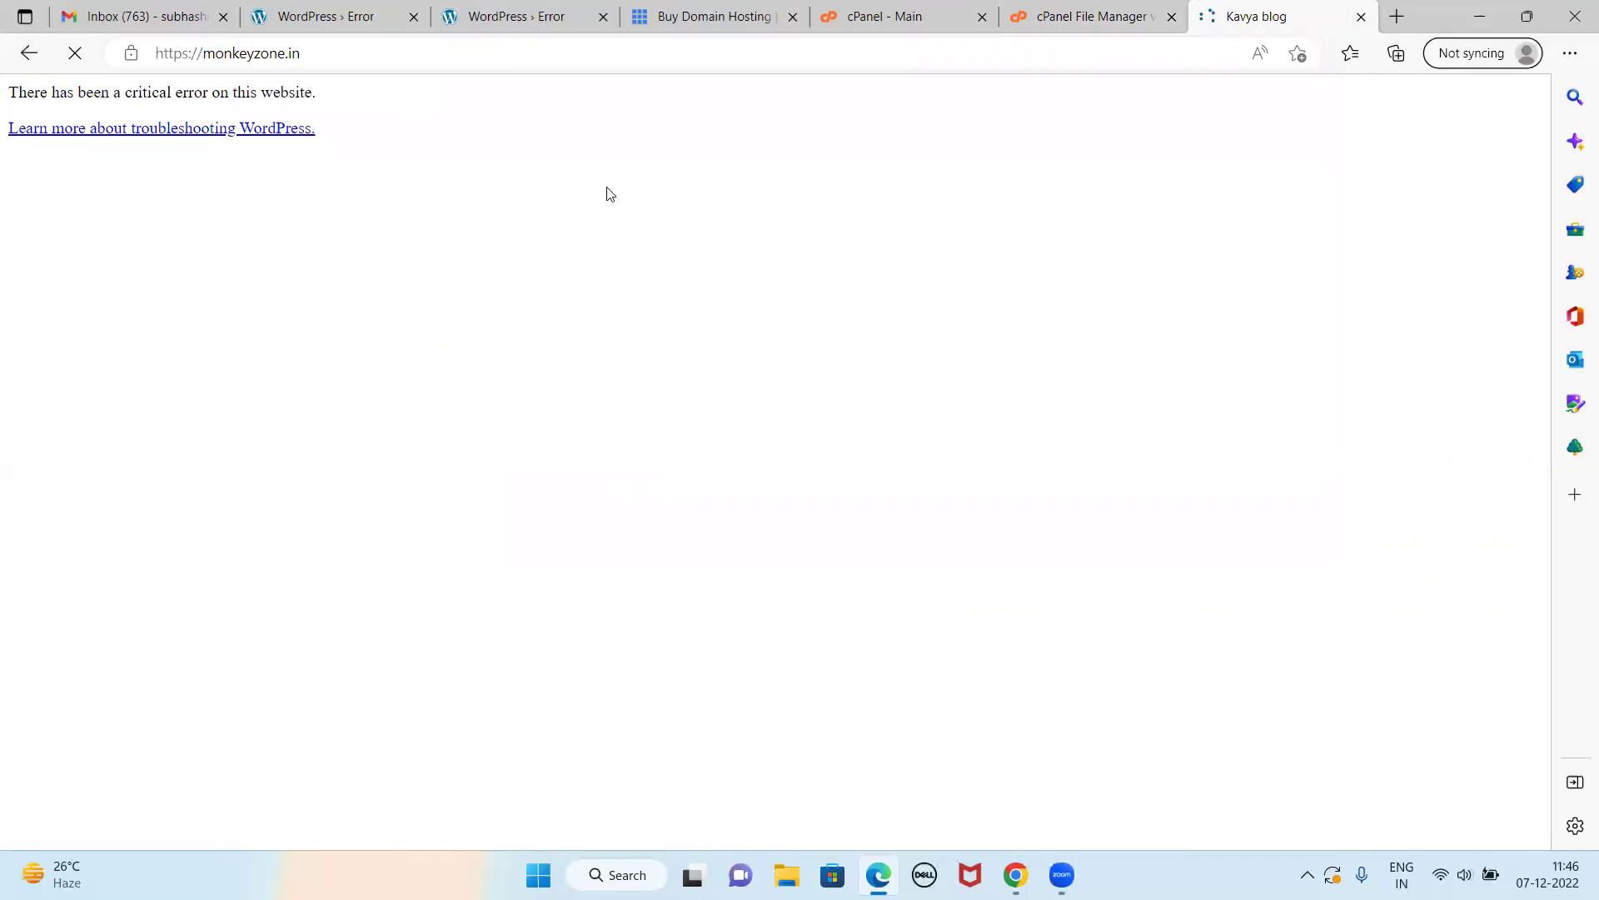
scroll(874, 467, "down", 4)
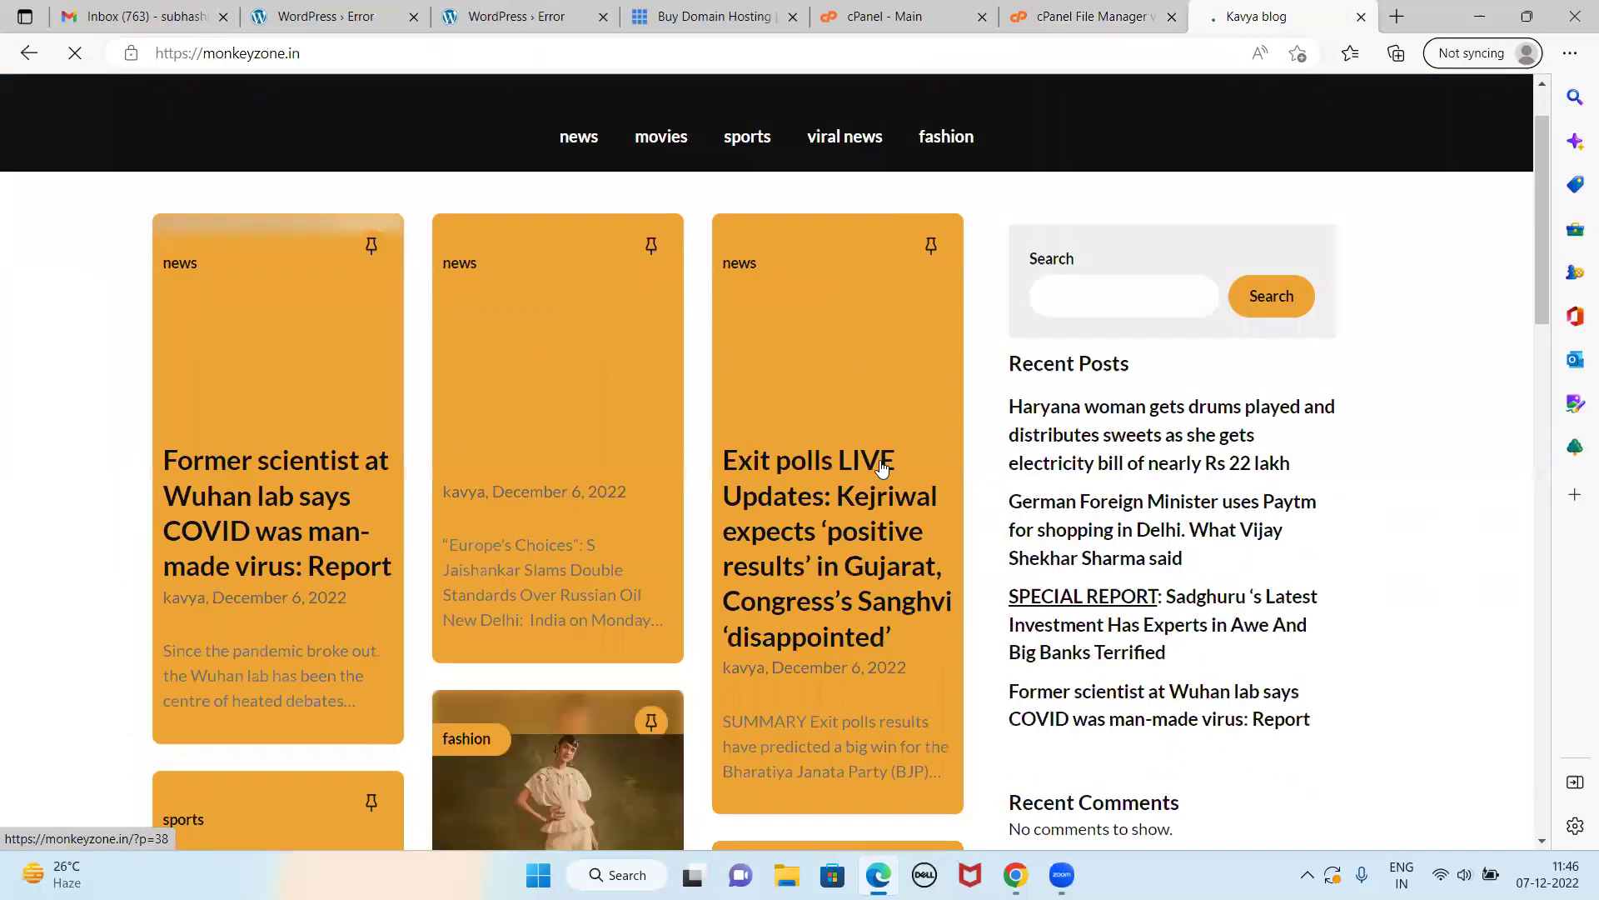
scroll(879, 460, "down", 6)
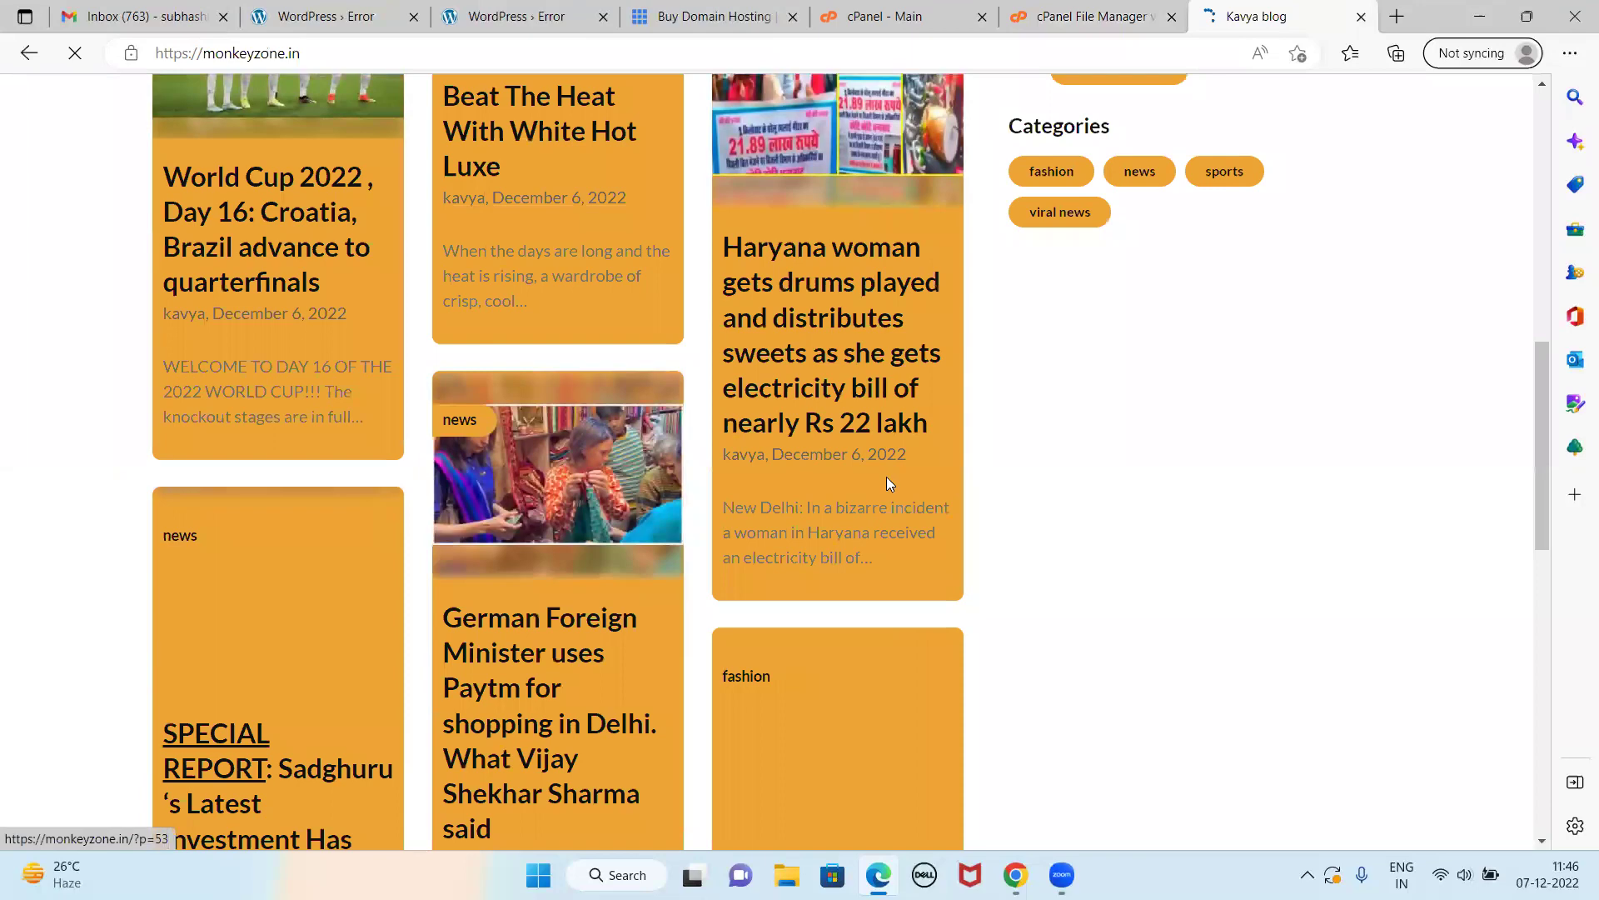
scroll(886, 477, "down", 3)
scroll(893, 486, "down", 5)
scroll(892, 487, "up", 15)
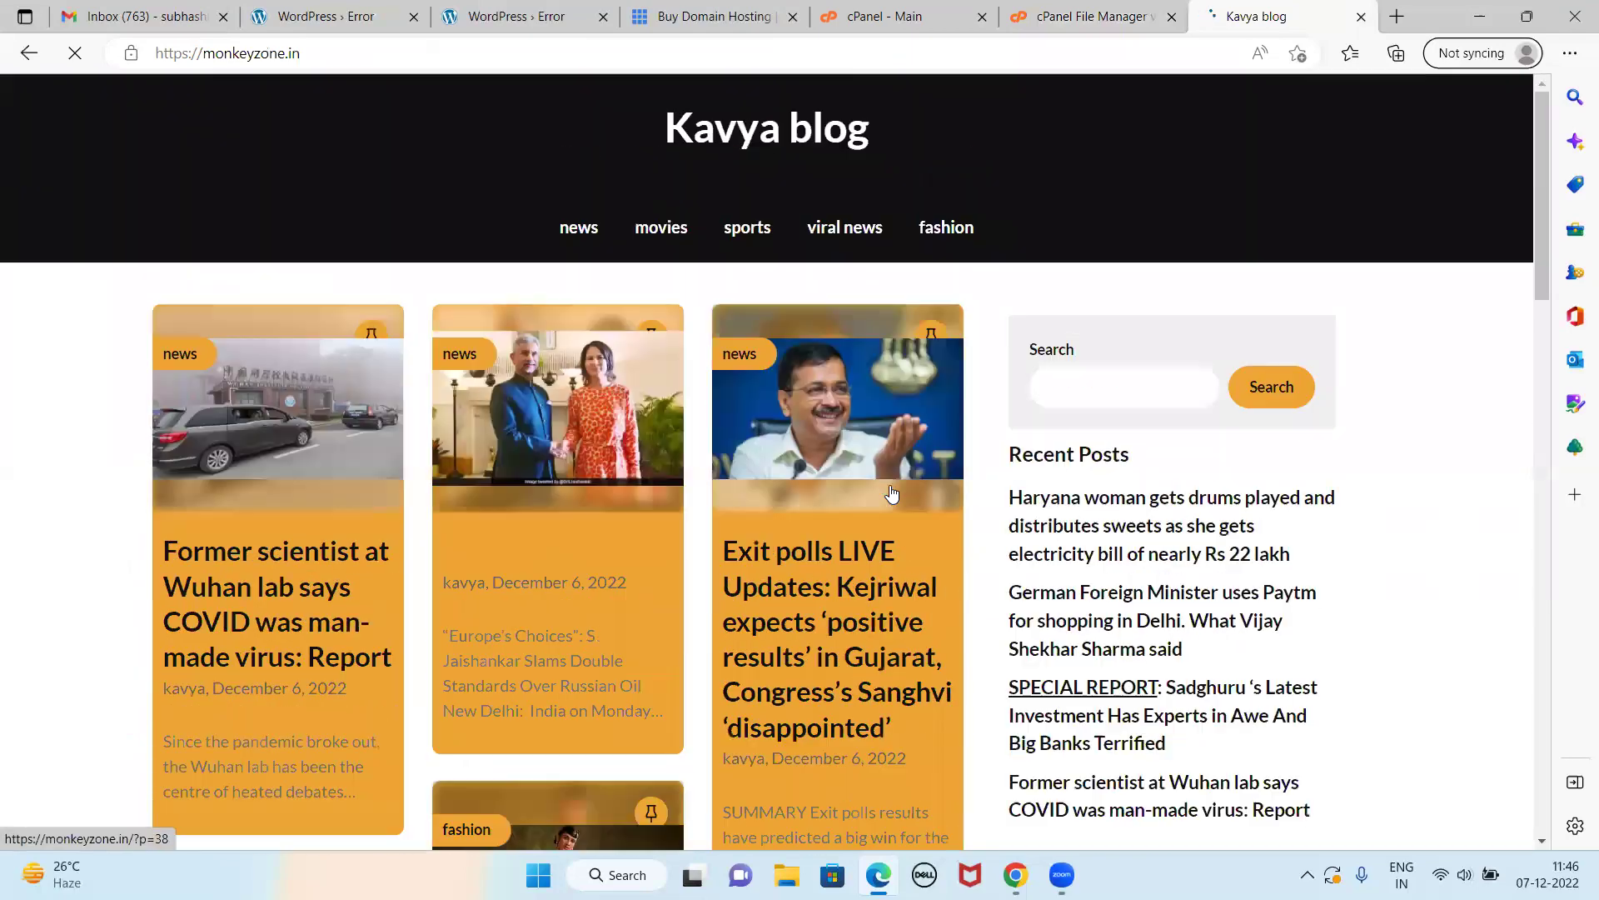
scroll(903, 504, "down", 7)
scroll(903, 503, "up", 2)
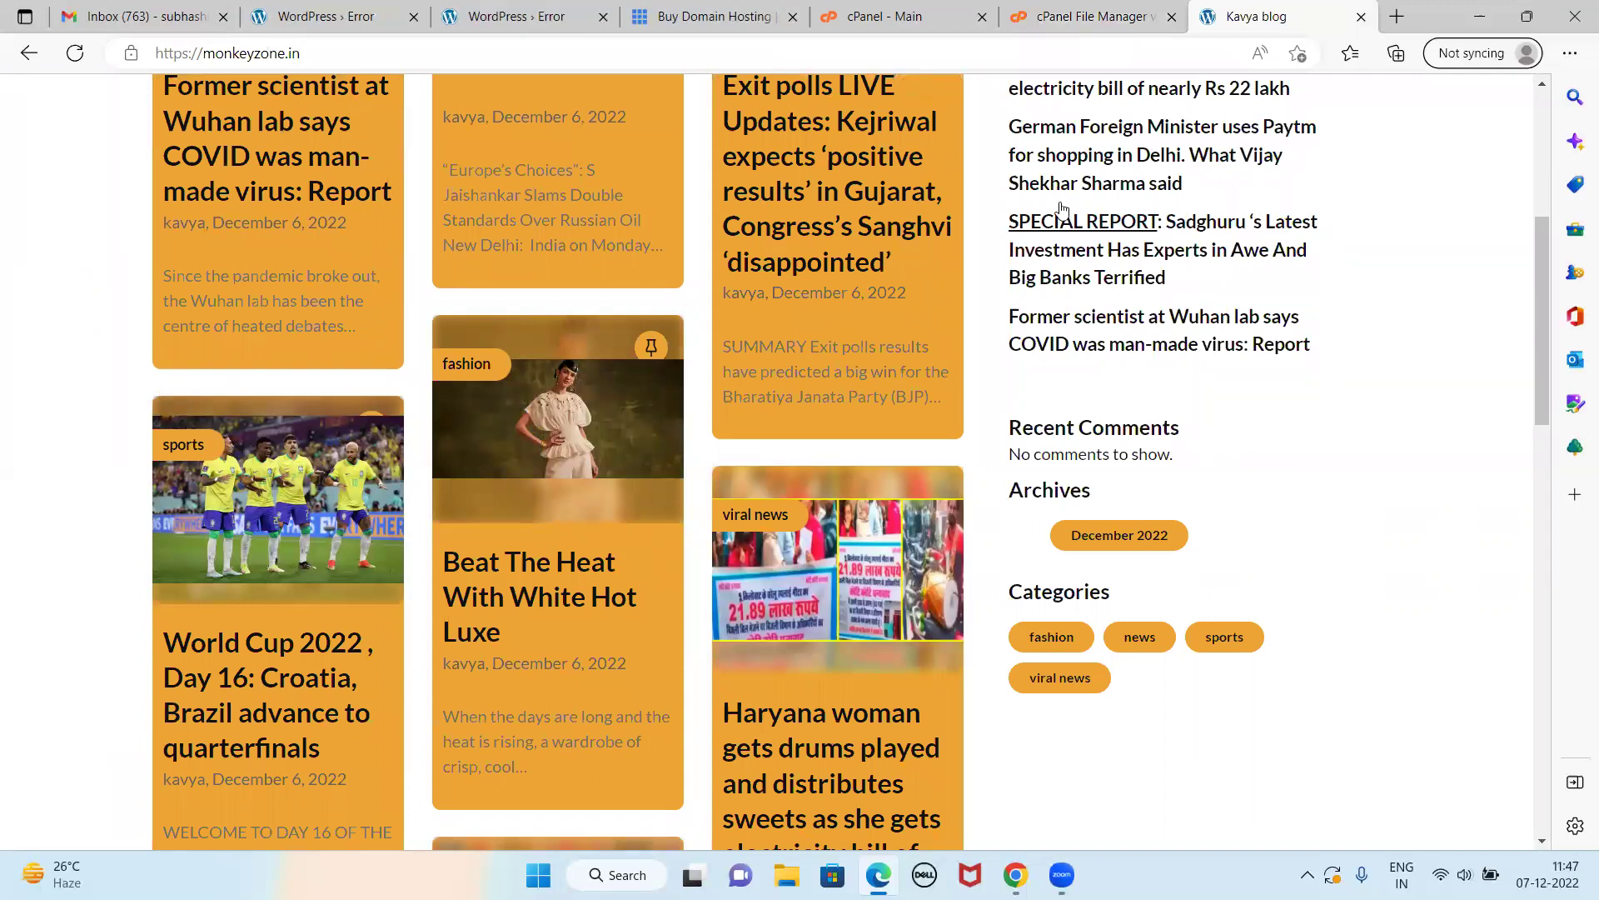
left_click(1068, 23)
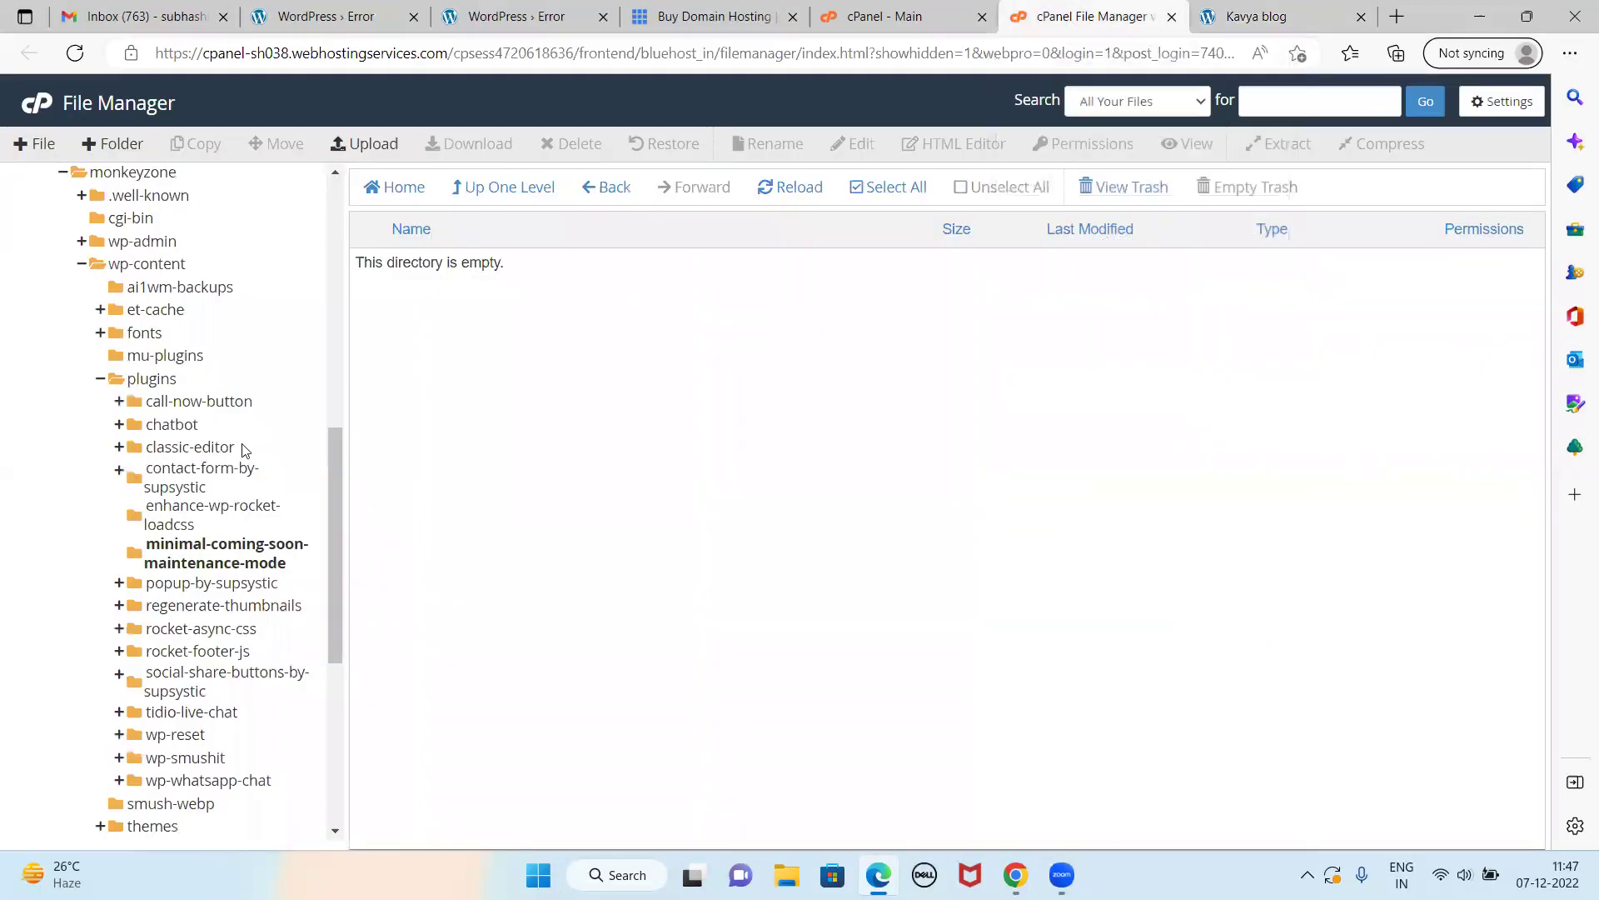